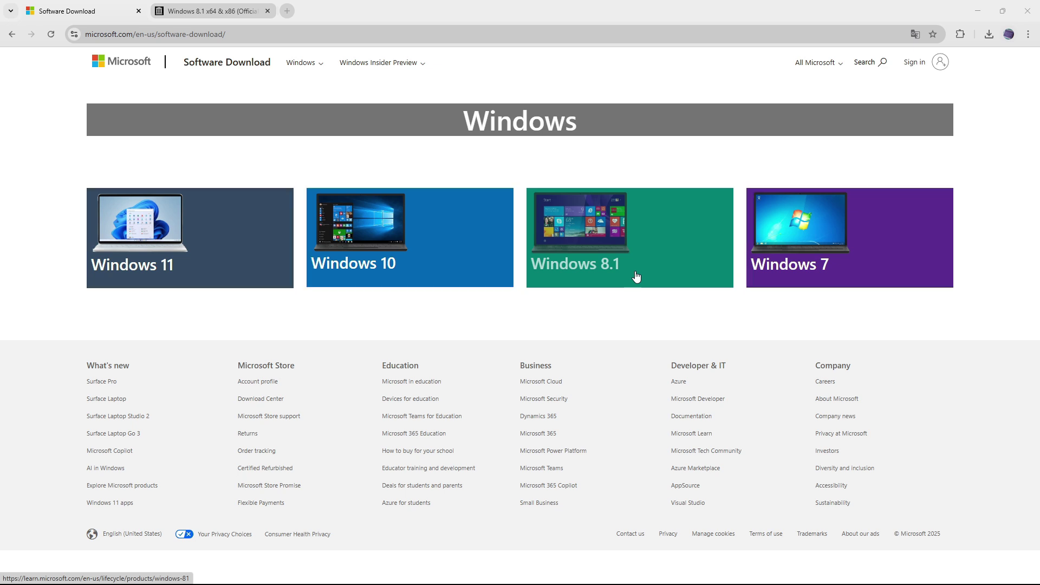
Step: Confirm on Microsoft's lifecycle page that Windows 8.1 support ended January 10, 2023, then return to archive.org
{"action": "left_click", "coordinate": [636, 277]}
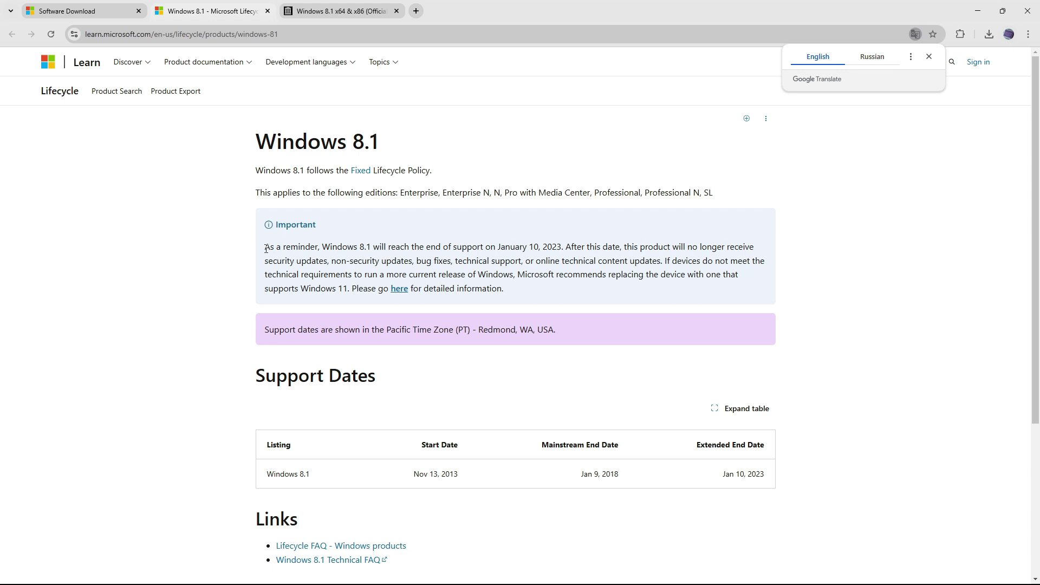
{"action": "left_click_drag", "start_coordinate": [266, 248], "coordinate": [561, 248]}
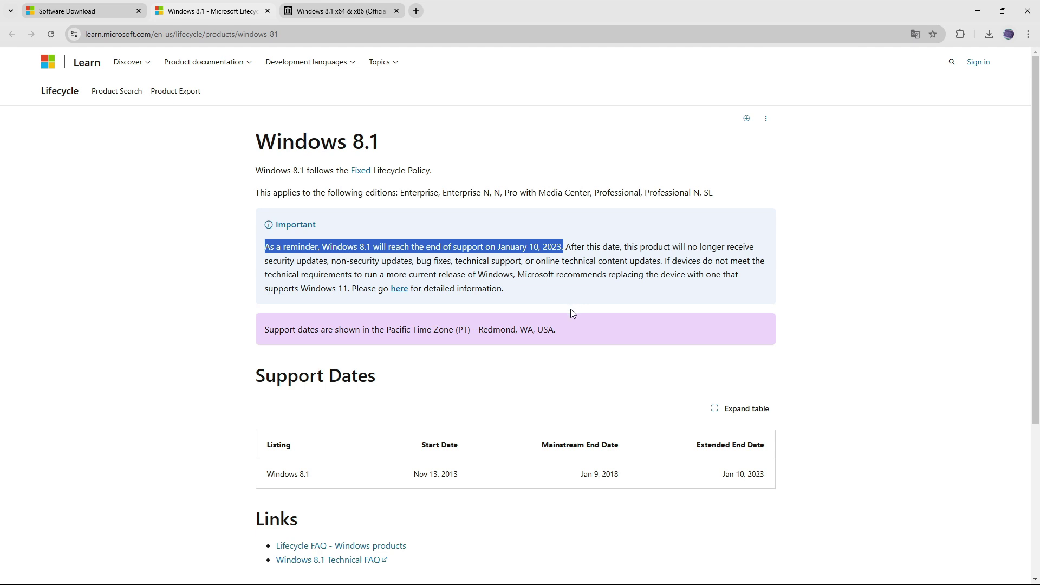
{"action": "left_click", "coordinate": [340, 12]}
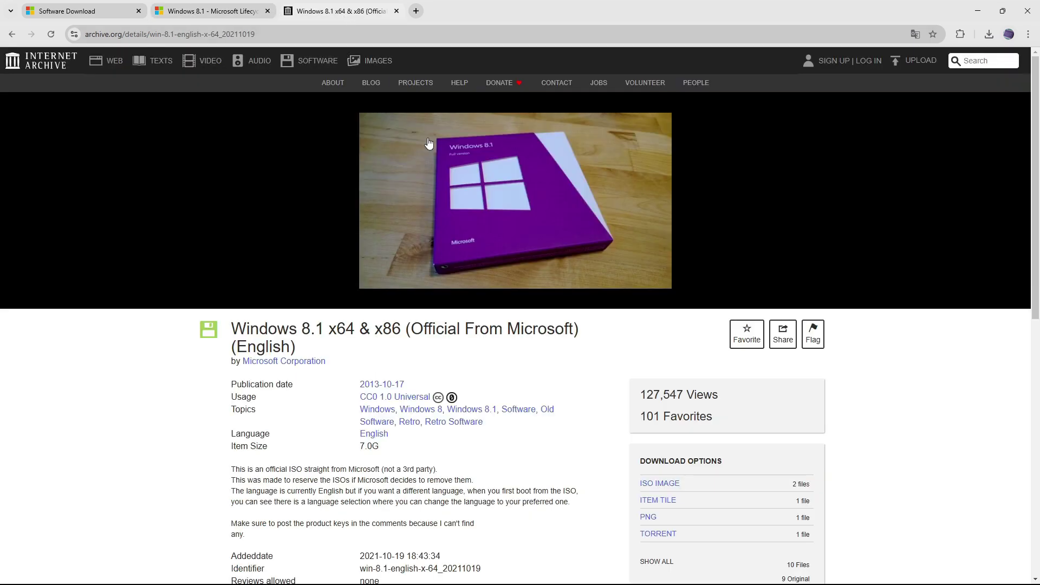
Step: Download Win8.1_English_x64.iso from the ISO IMAGE files and open the Windows 8.1 topic results
{"action": "scroll", "coordinate": [883, 422], "scroll_direction": "down", "scroll_amount": 1}
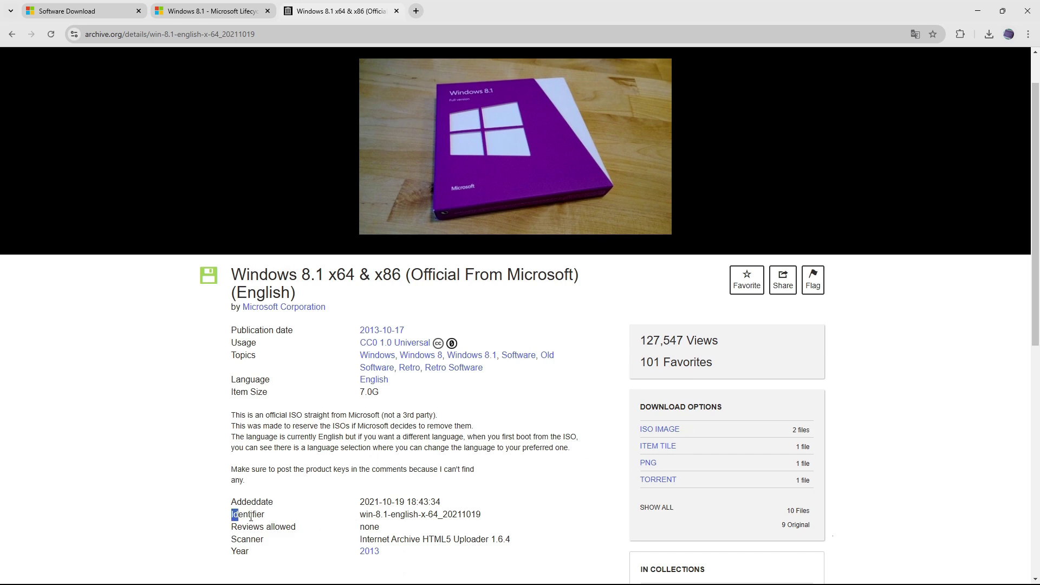
{"action": "left_click_drag", "start_coordinate": [235, 514], "coordinate": [487, 524]}
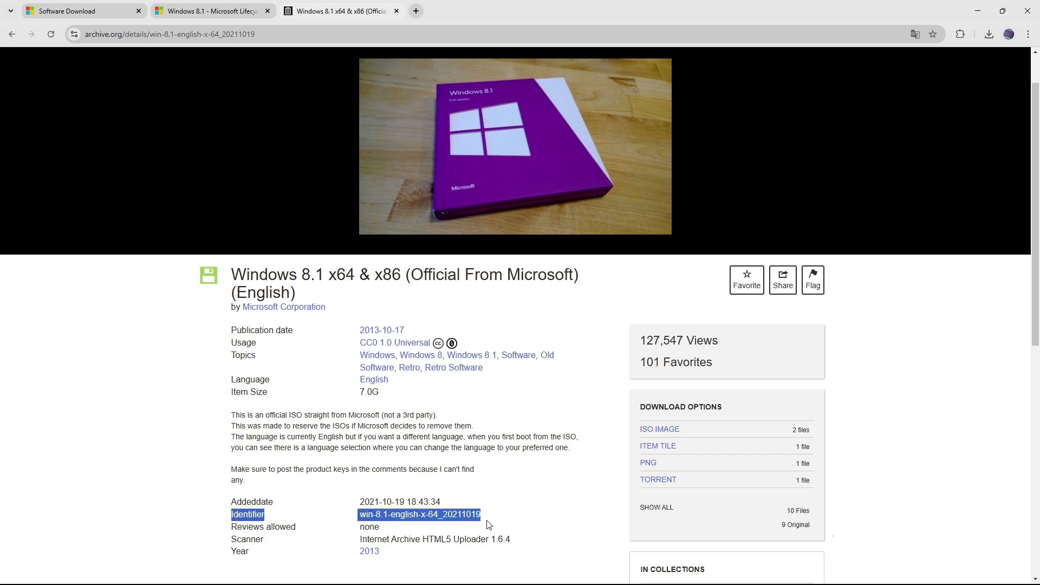
{"action": "left_click", "coordinate": [489, 523]}
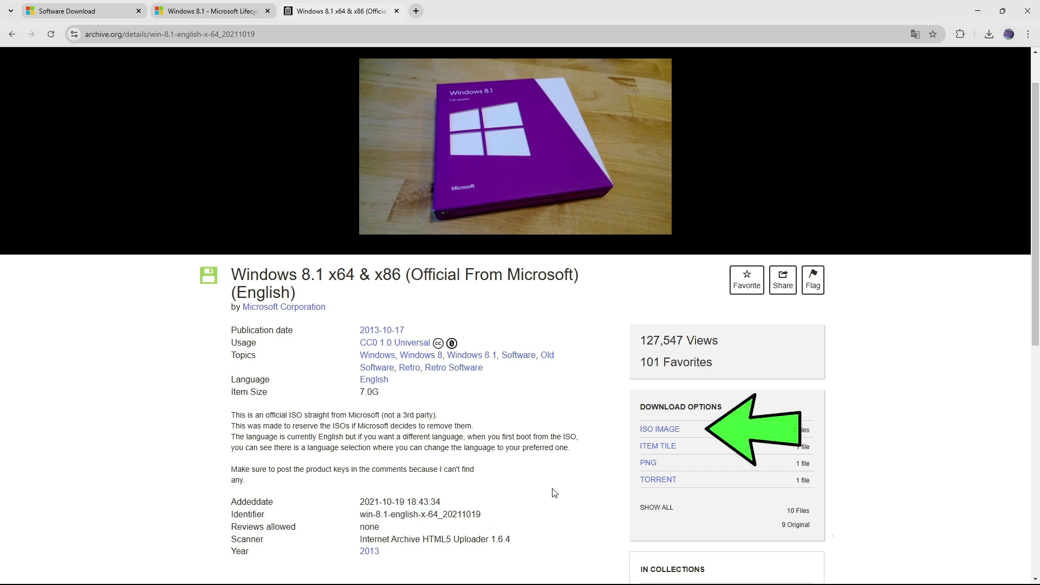
{"action": "left_click", "coordinate": [657, 433]}
{"action": "left_click", "coordinate": [730, 471]}
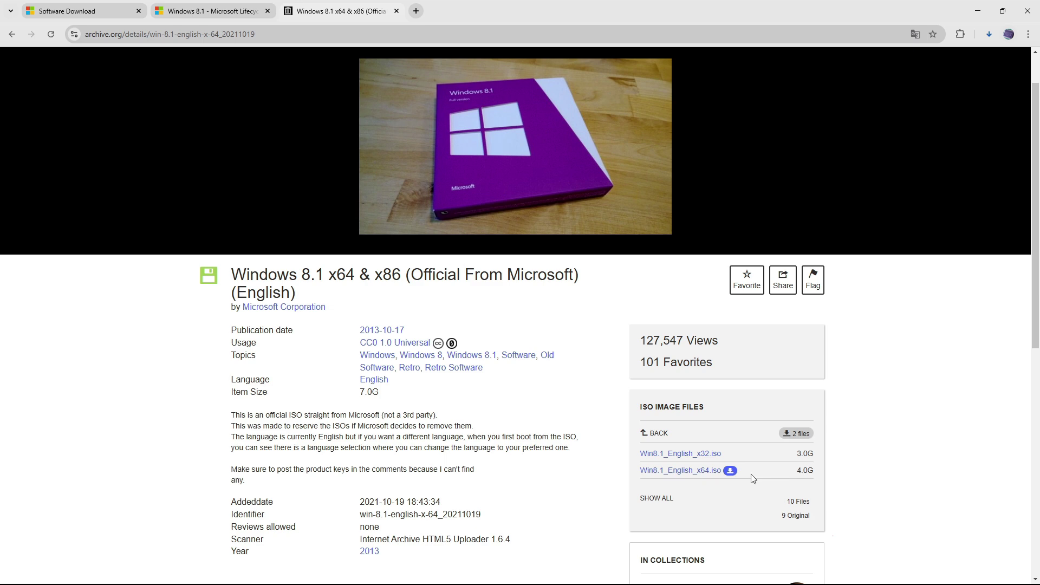
{"action": "middle_click", "coordinate": [472, 357]}
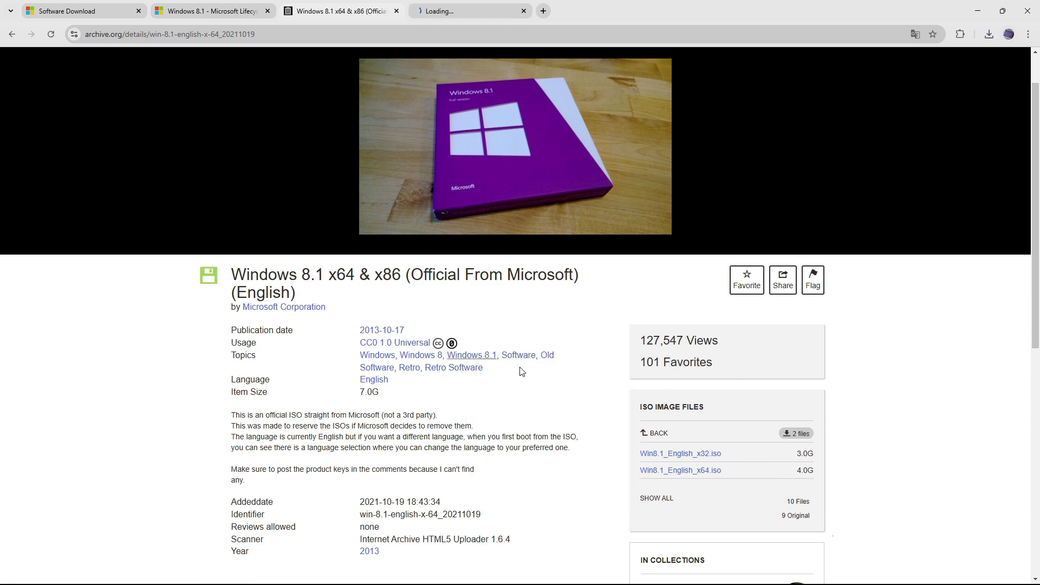
{"action": "key", "text": "ctrl+Tab"}
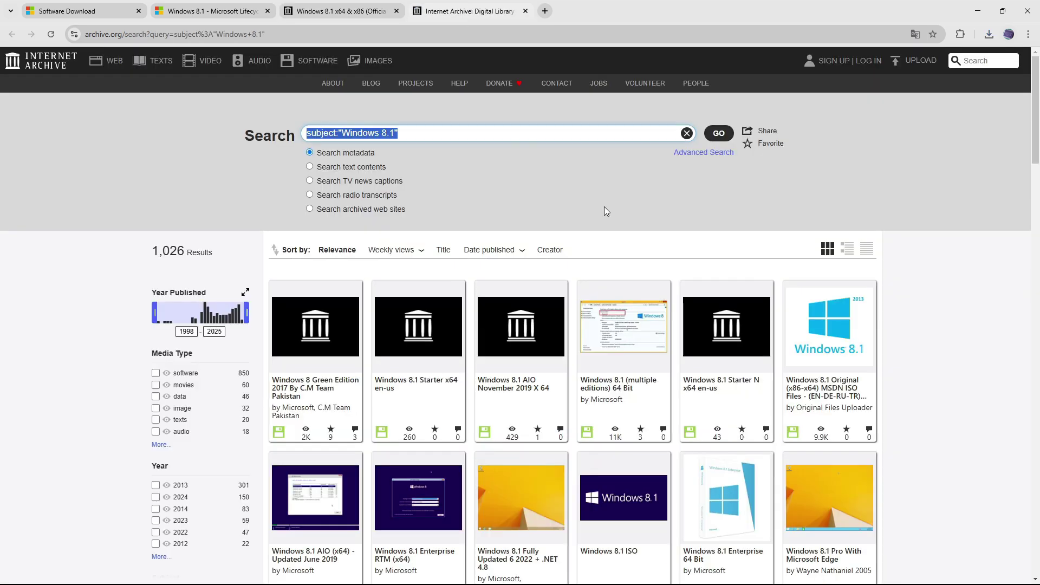
Step: Search 'windows 8 lenovo thinkpad x1 carbon', review the X1 Carbon Gen1 recovery discs item, then minimise the browser
{"action": "type", "text": "windows 8 lenov"}
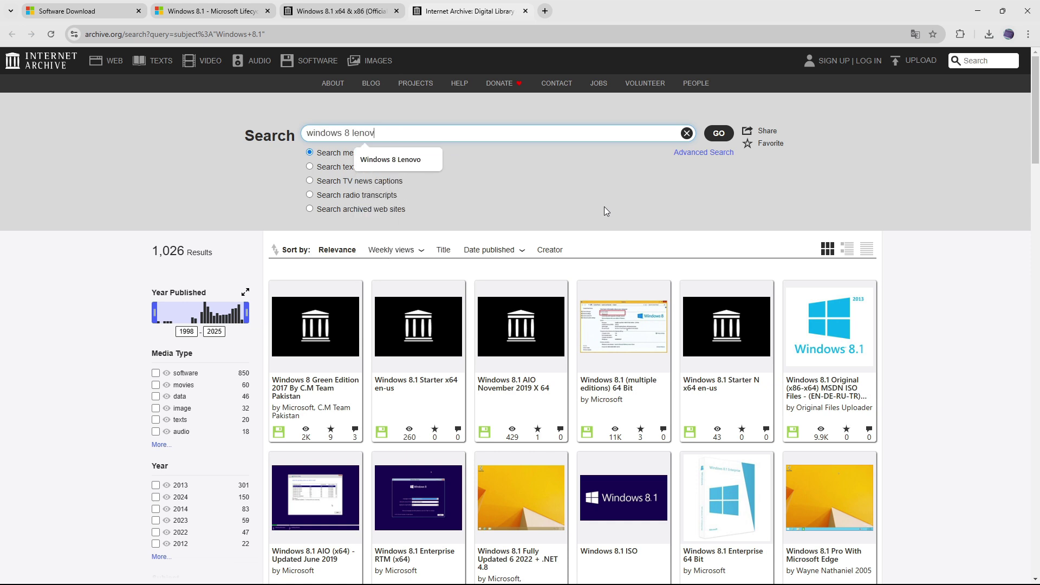
{"action": "type", "text": "o thinkpad x1 carbon"}
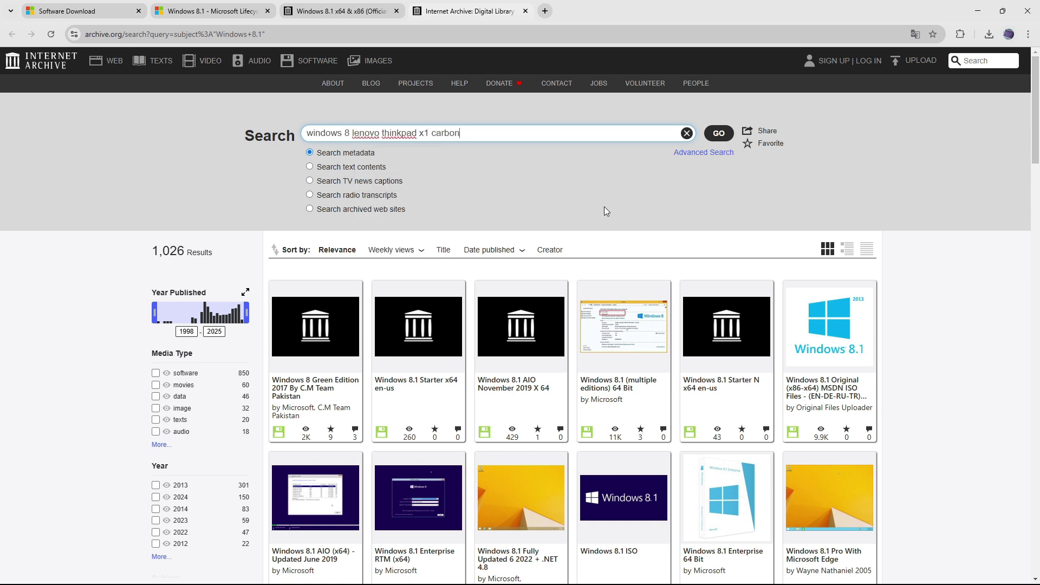
{"action": "key", "text": "Return"}
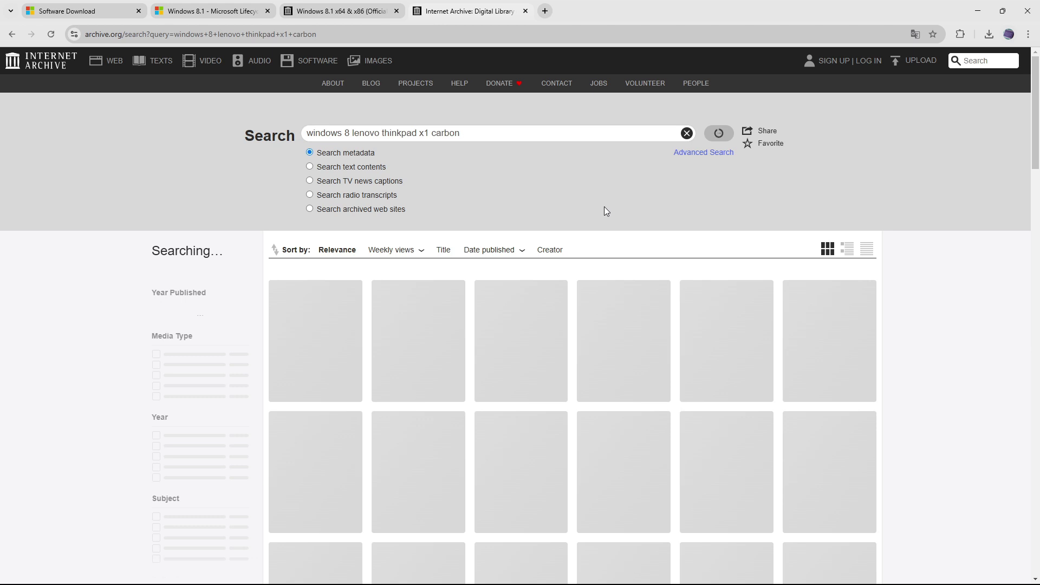
{"action": "mouse_move", "coordinate": [321, 394]}
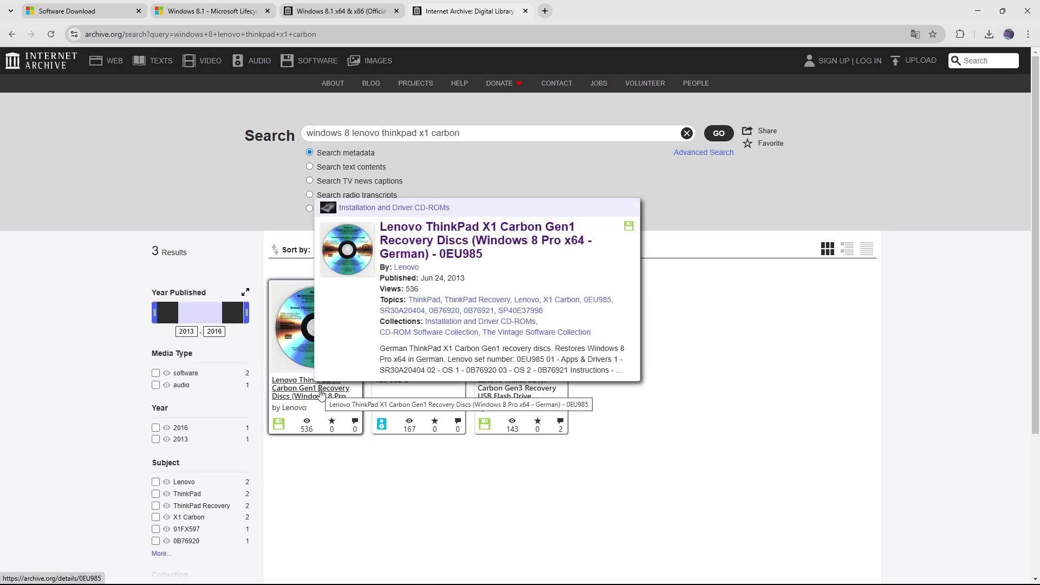
{"action": "left_click", "coordinate": [427, 248]}
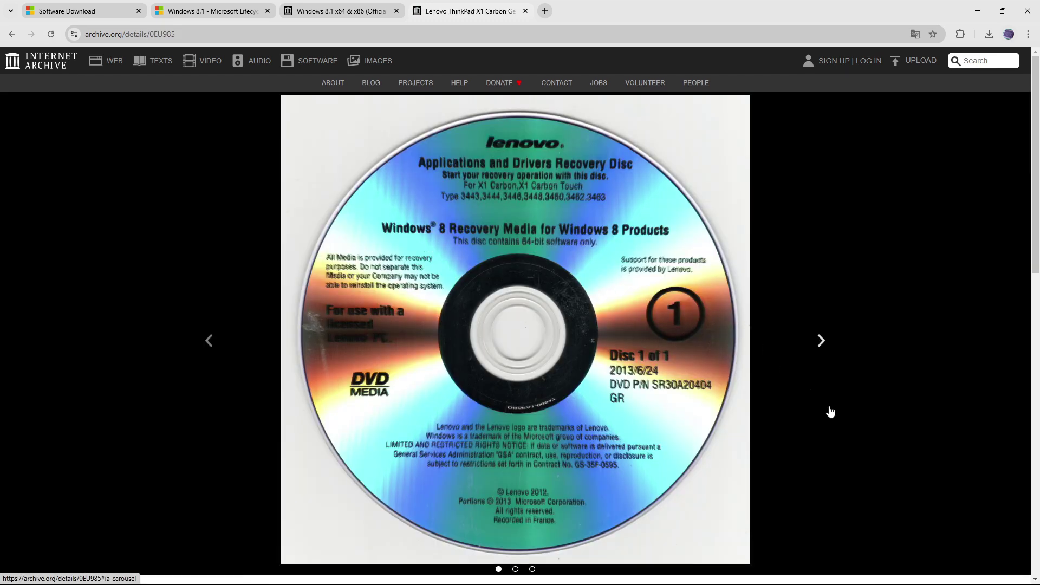
{"action": "scroll", "coordinate": [830, 412], "scroll_direction": "down", "scroll_amount": 7}
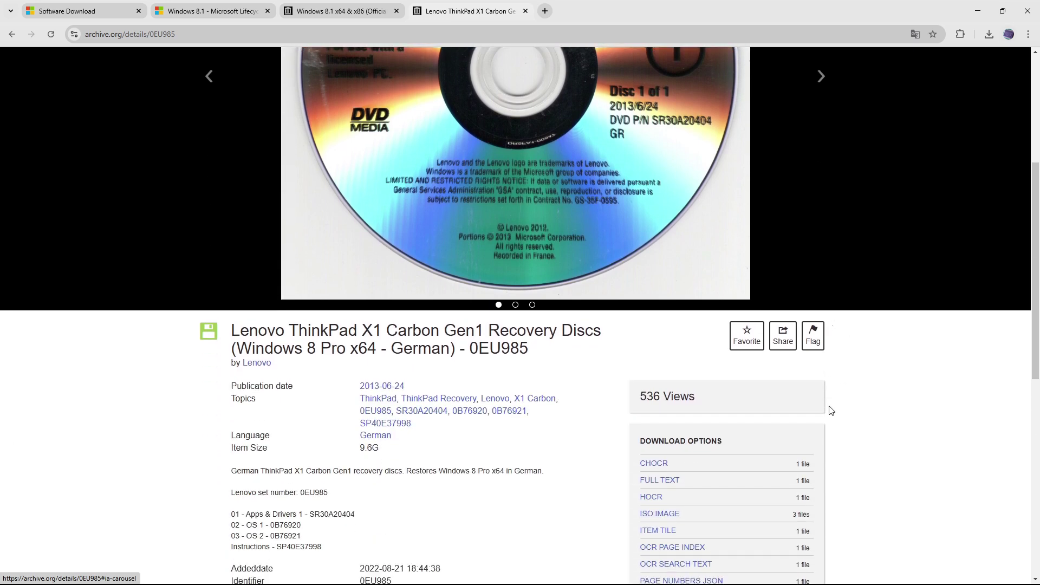
{"action": "scroll", "coordinate": [857, 420], "scroll_direction": "down", "scroll_amount": 2}
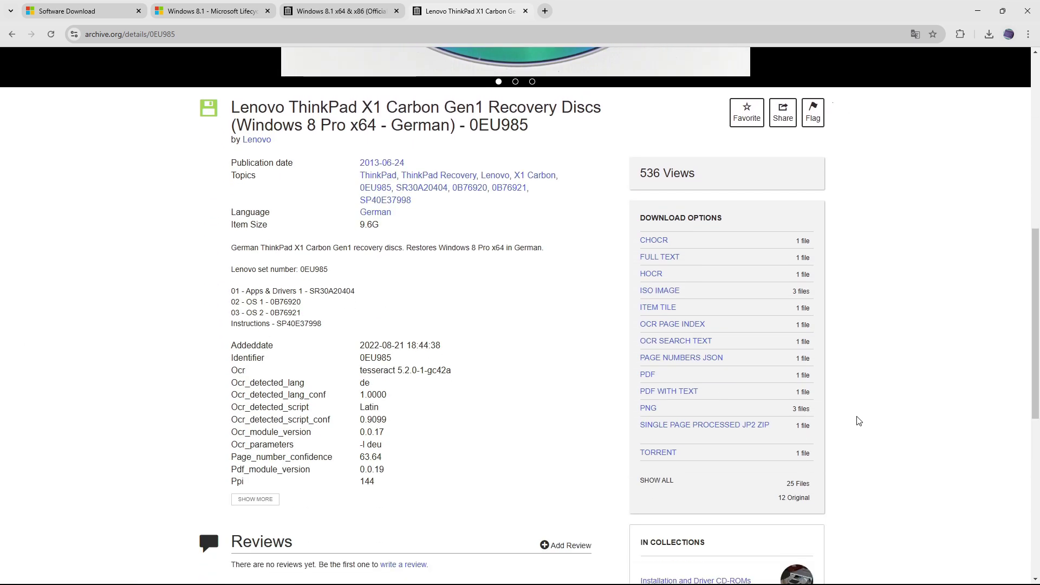
{"action": "left_click", "coordinate": [977, 11]}
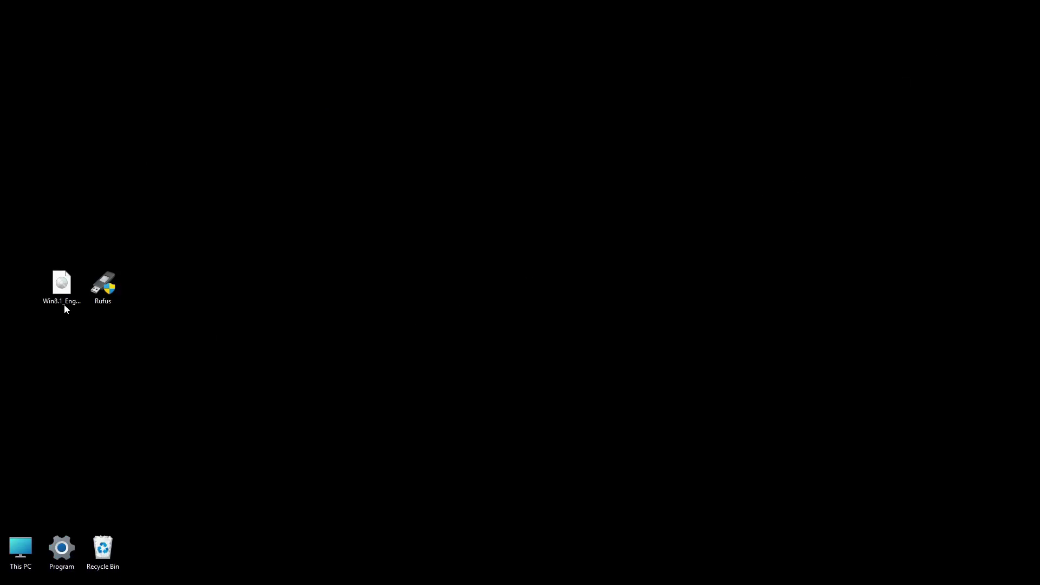
Step: Launch Rufus, keep FLASH DRIVE (E:) [16 GB] as the device, and bring up the boot image picker
{"action": "left_click", "coordinate": [64, 305]}
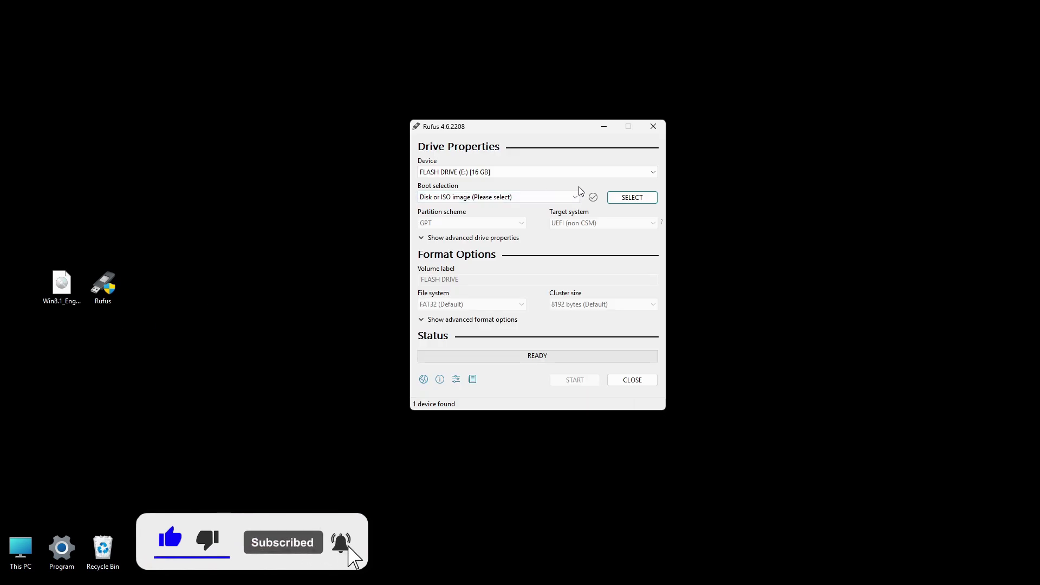
{"action": "left_click", "coordinate": [624, 174]}
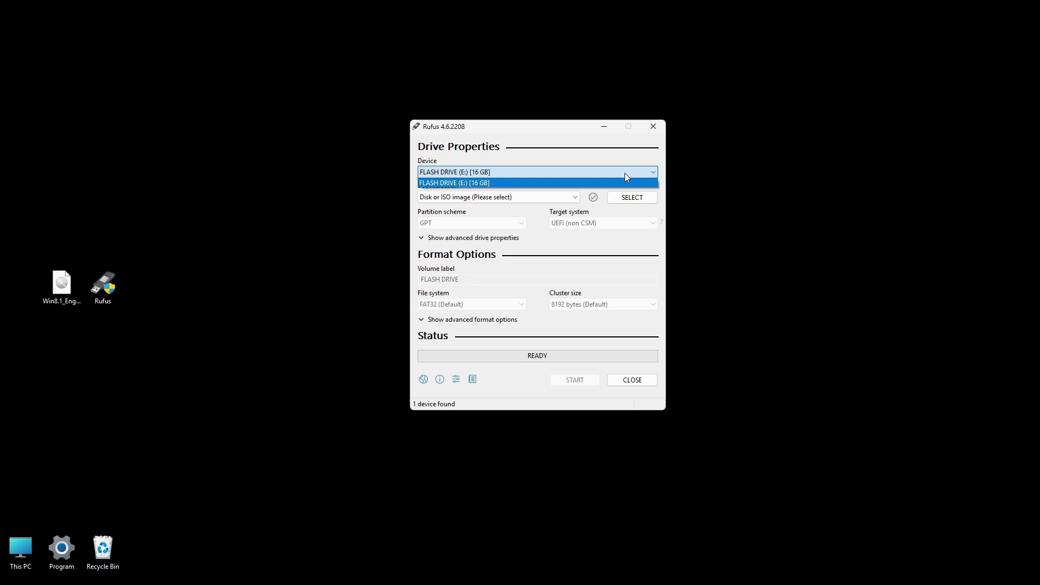
{"action": "left_click", "coordinate": [622, 174]}
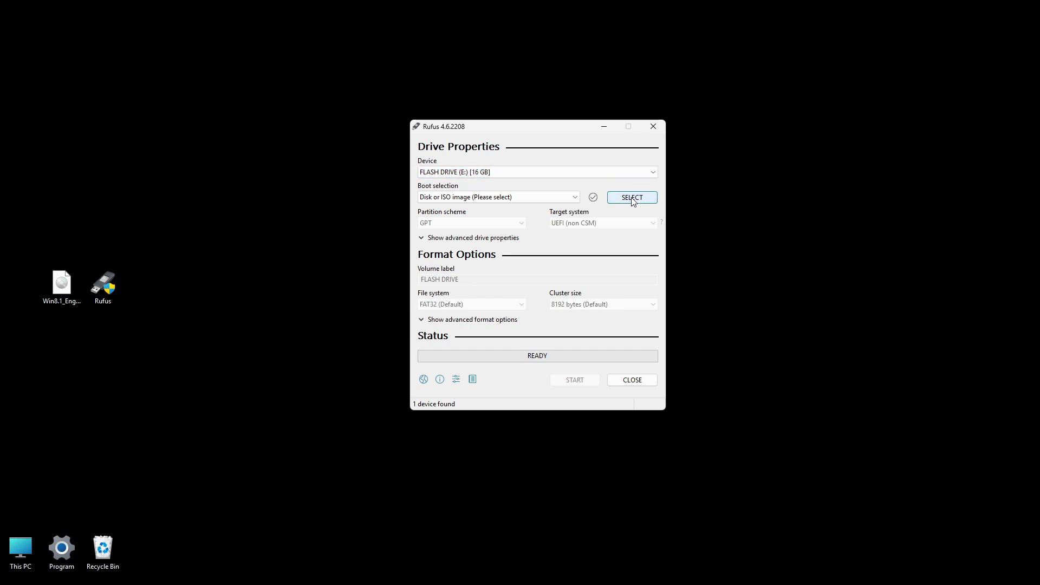
{"action": "left_click", "coordinate": [632, 198]}
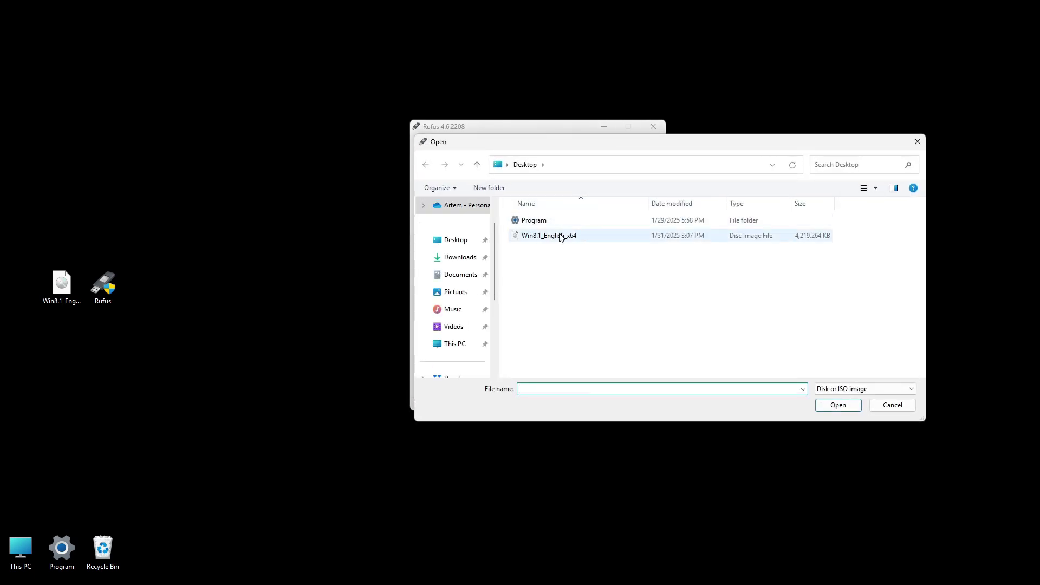
Step: Load Win8.1_English_x64.iso, keep the GPT partition scheme, and start writing to the flash drive
{"action": "left_click", "coordinate": [553, 237]}
{"action": "left_click", "coordinate": [823, 410]}
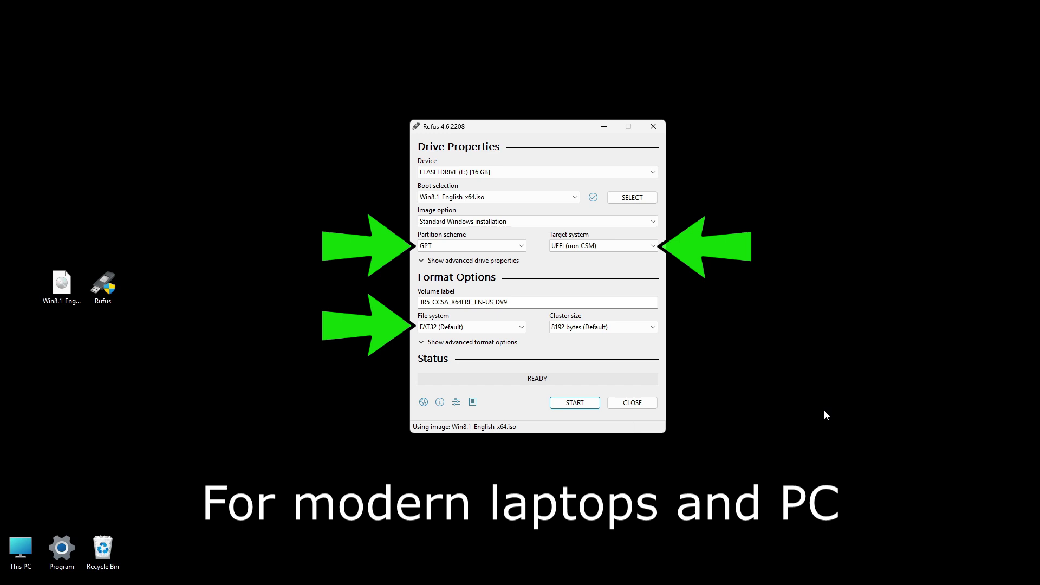
{"action": "left_click", "coordinate": [520, 246]}
{"action": "left_click", "coordinate": [514, 258]}
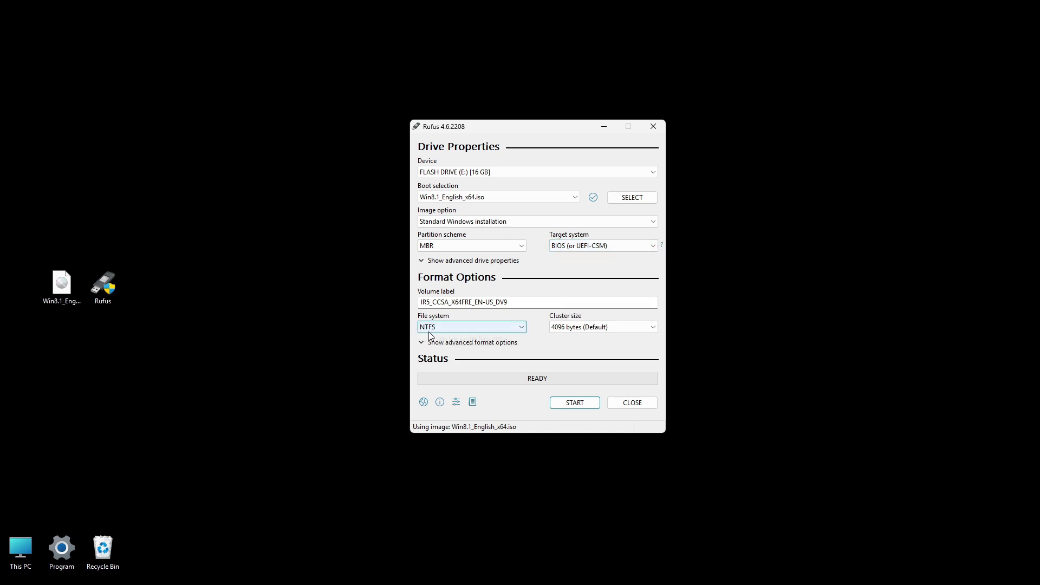
{"action": "left_click", "coordinate": [516, 246]}
{"action": "left_click", "coordinate": [499, 260]}
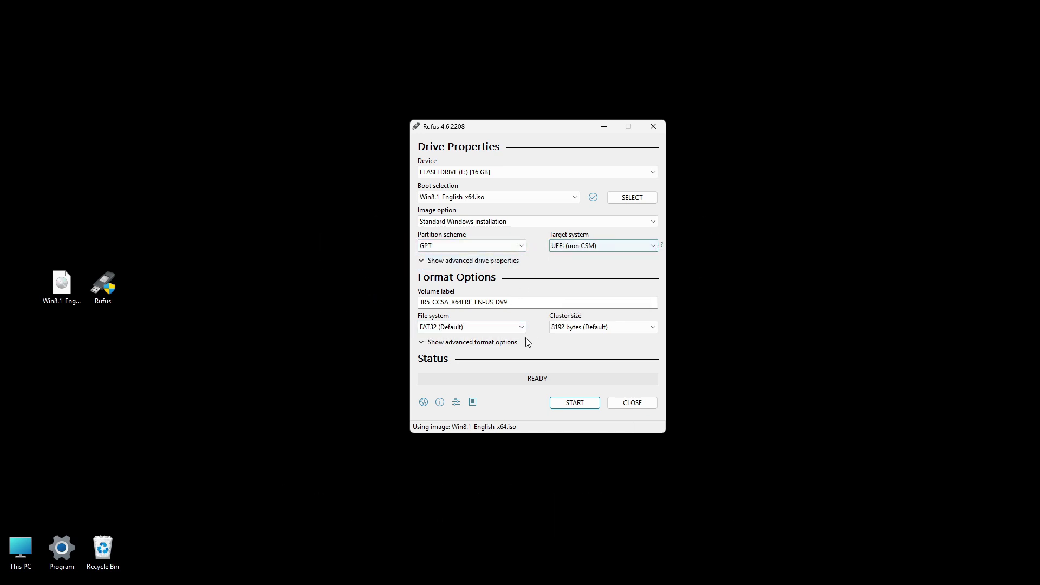
{"action": "left_click", "coordinate": [587, 407]}
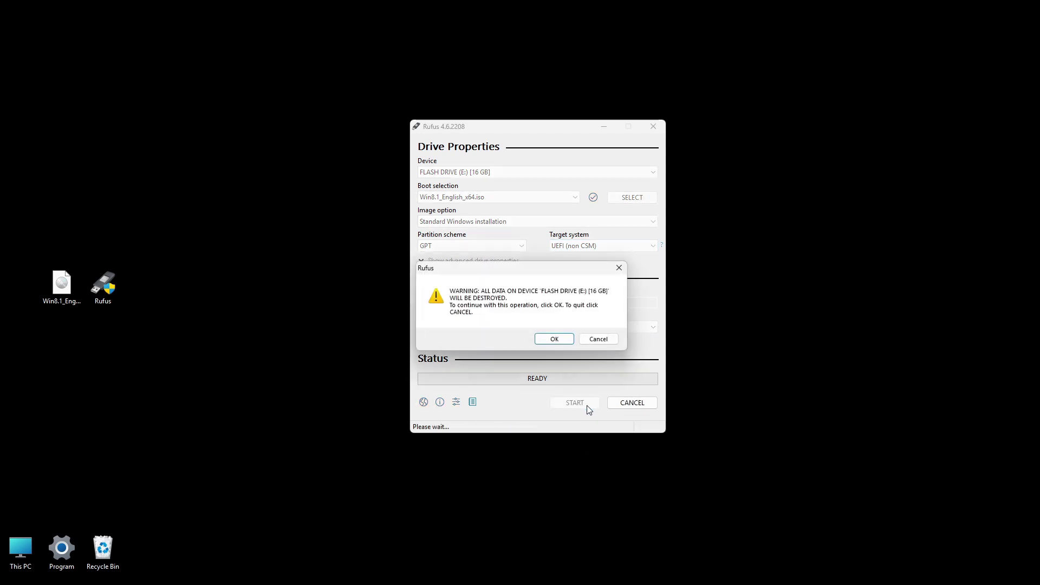
Step: Confirm wiping the flash drive, let the Windows 8.1 files finish copying, and close Rufus
{"action": "left_click", "coordinate": [563, 337]}
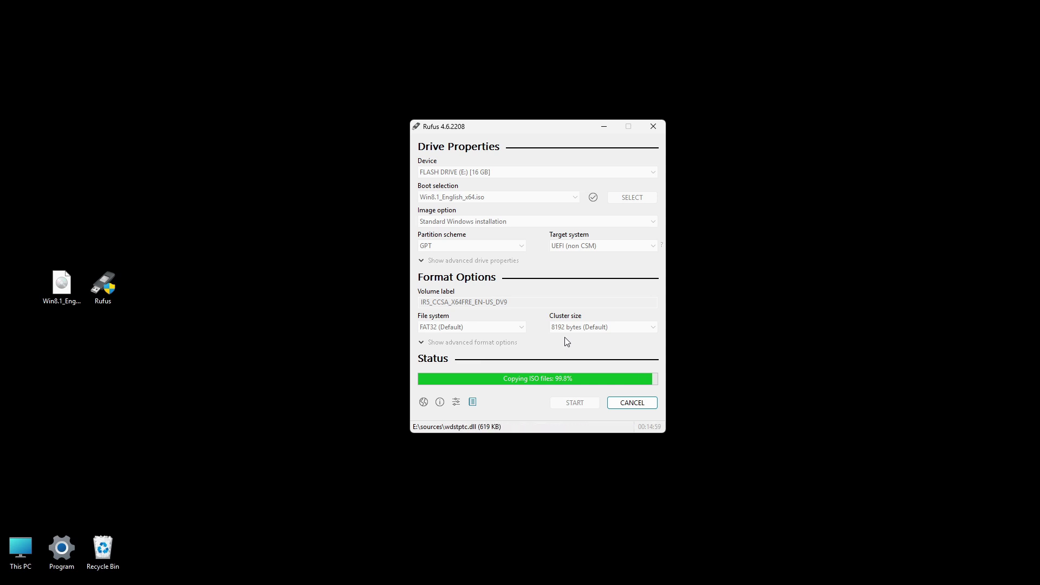
{"action": "left_click", "coordinate": [624, 405]}
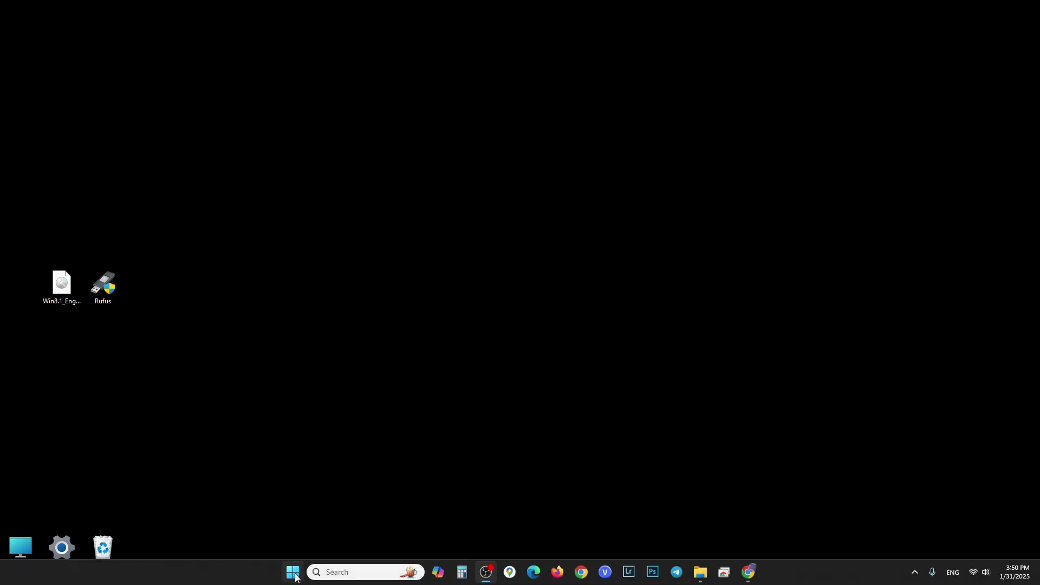
{"action": "left_click", "coordinate": [293, 574]}
Step: Restart the laptop and boot UEFI: KingstonDataTraveler 3.0 from the F12 one-time boot menu
{"action": "left_click", "coordinate": [654, 535]}
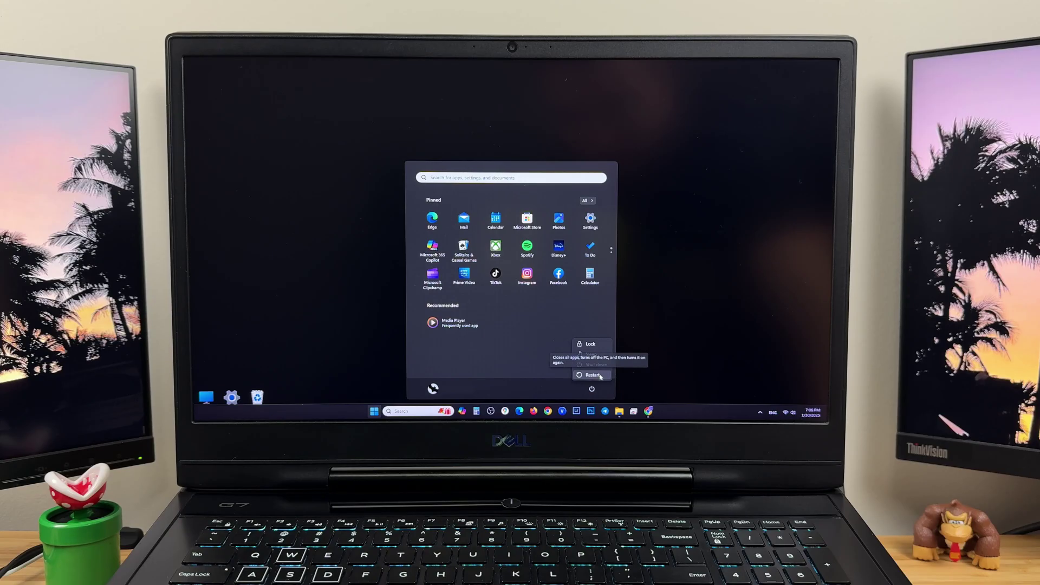
{"action": "left_click", "coordinate": [670, 519]}
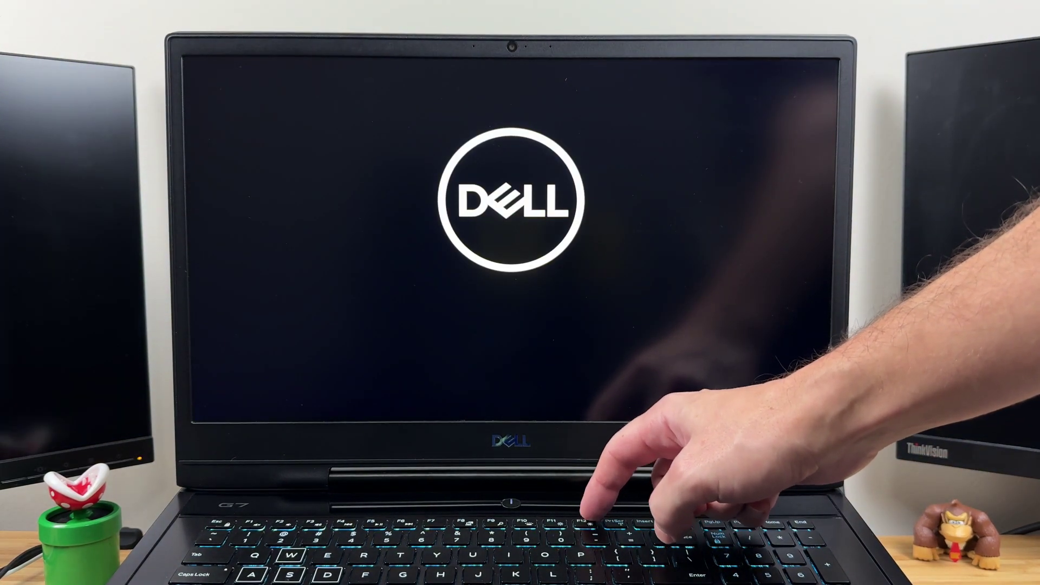
{"action": "key", "text": "F12"}
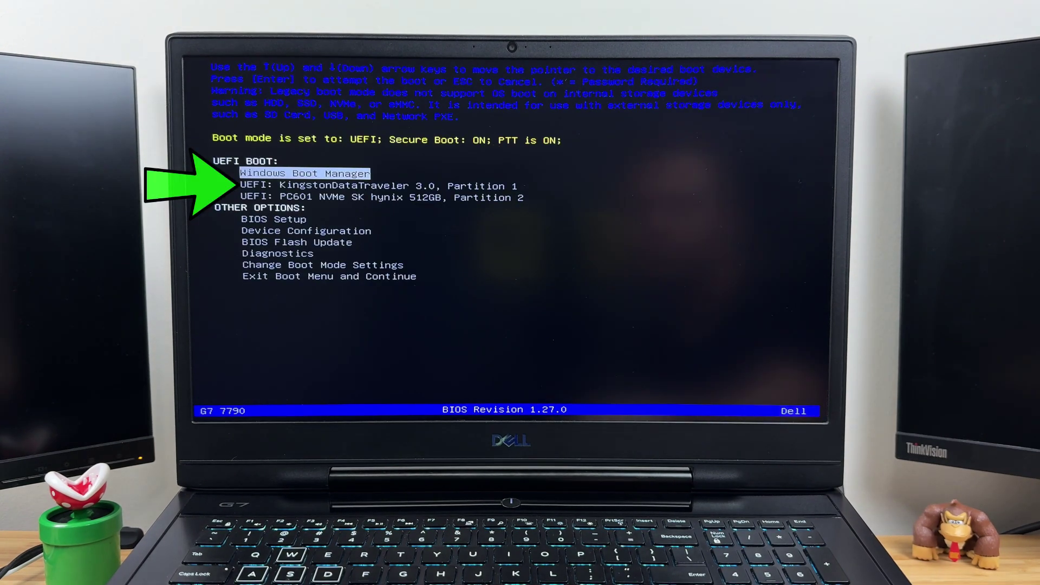
{"action": "key", "text": "Down"}
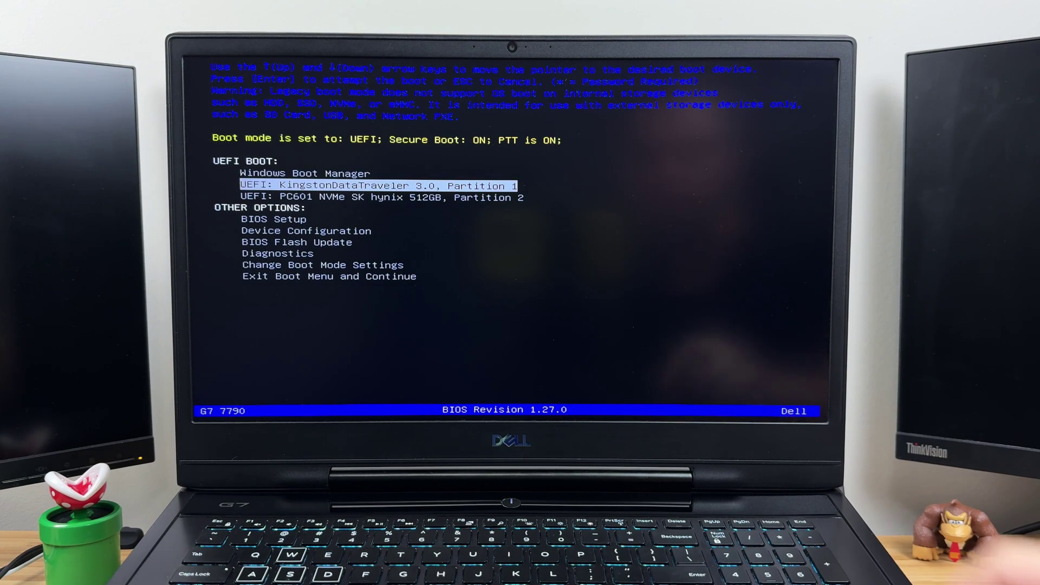
{"action": "key", "text": "Return"}
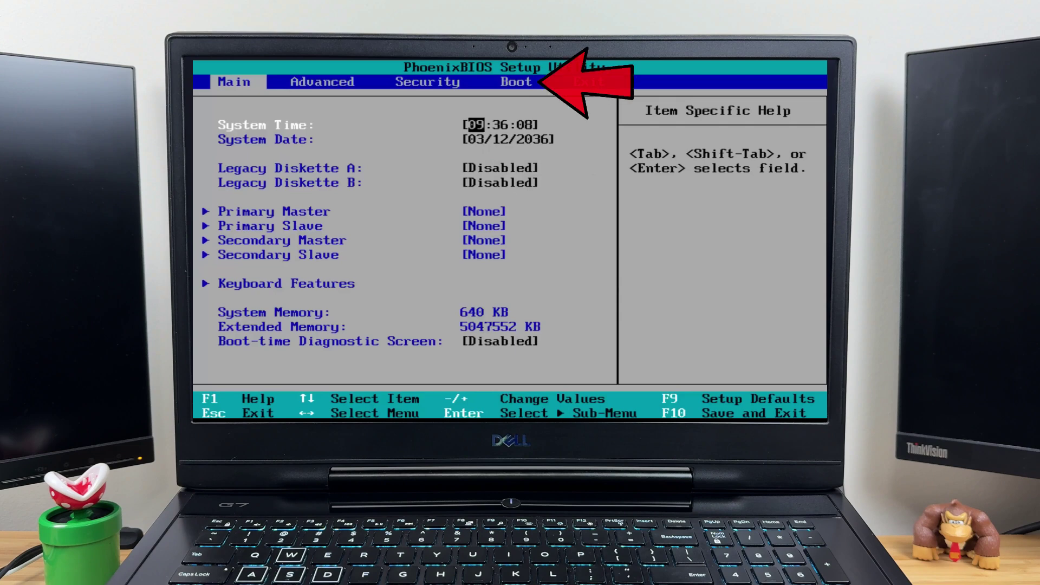
Step: Move Removable Devices to the top of the PhoenixBIOS boot order, then save and exit
{"action": "key", "text": "Right"}
{"action": "key", "text": "Right"}
{"action": "key", "text": "Right"}
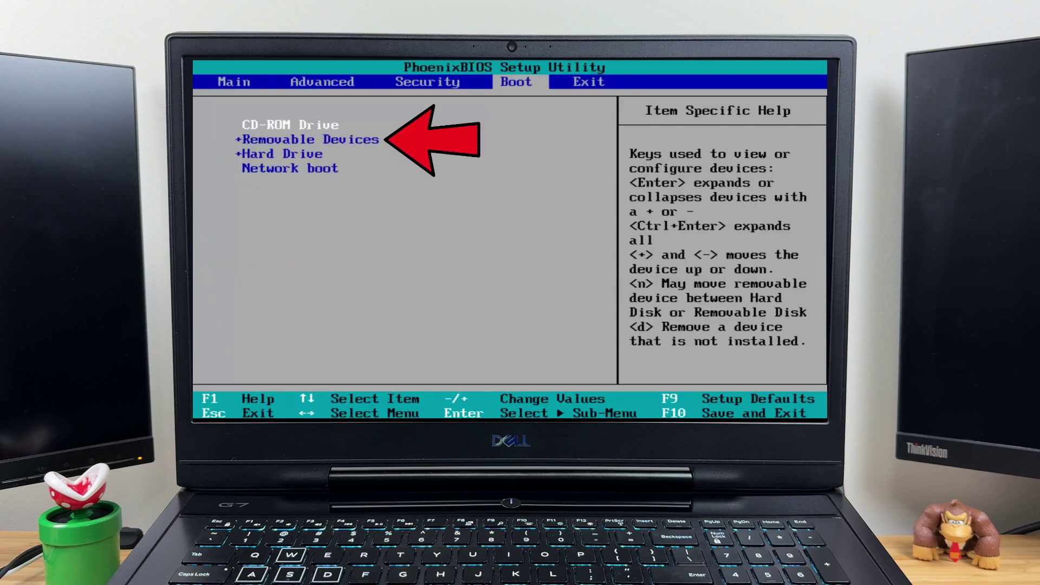
{"action": "key", "text": "minus"}
{"action": "key", "text": "minus"}
{"action": "key", "text": "Up"}
{"action": "key", "text": "Up"}
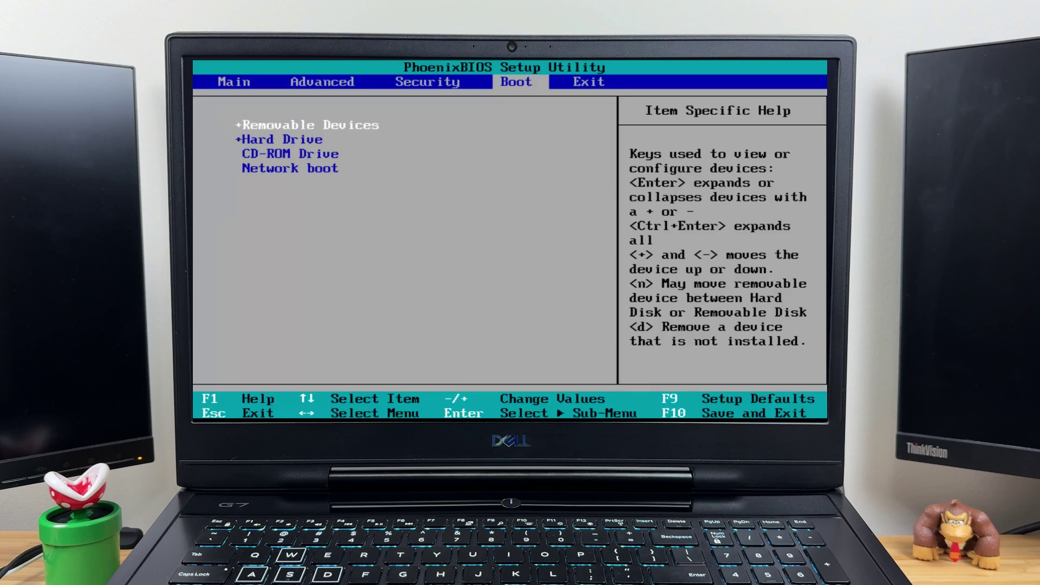
{"action": "key", "text": "F10"}
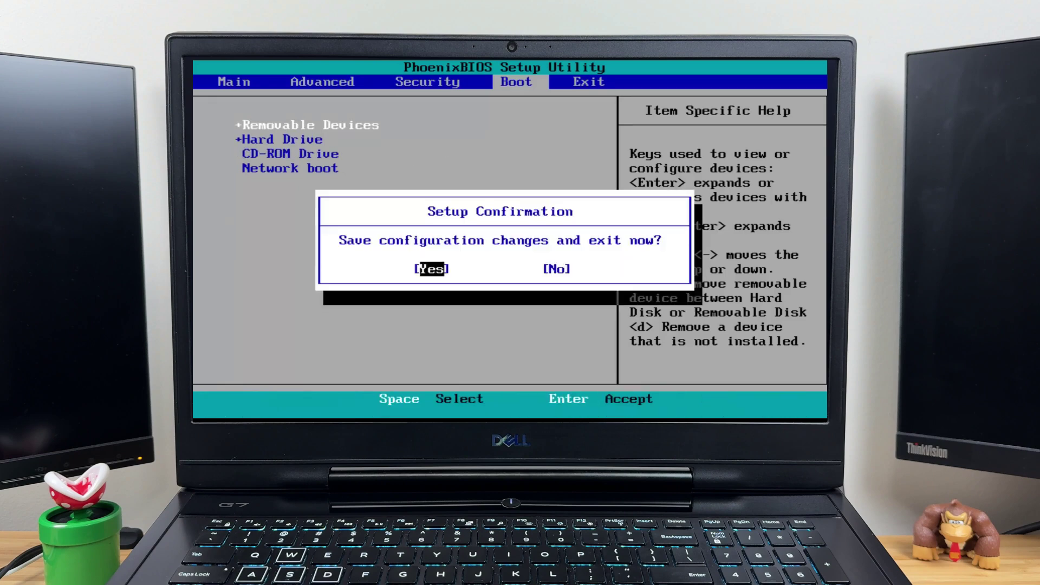
{"action": "key", "text": "Return"}
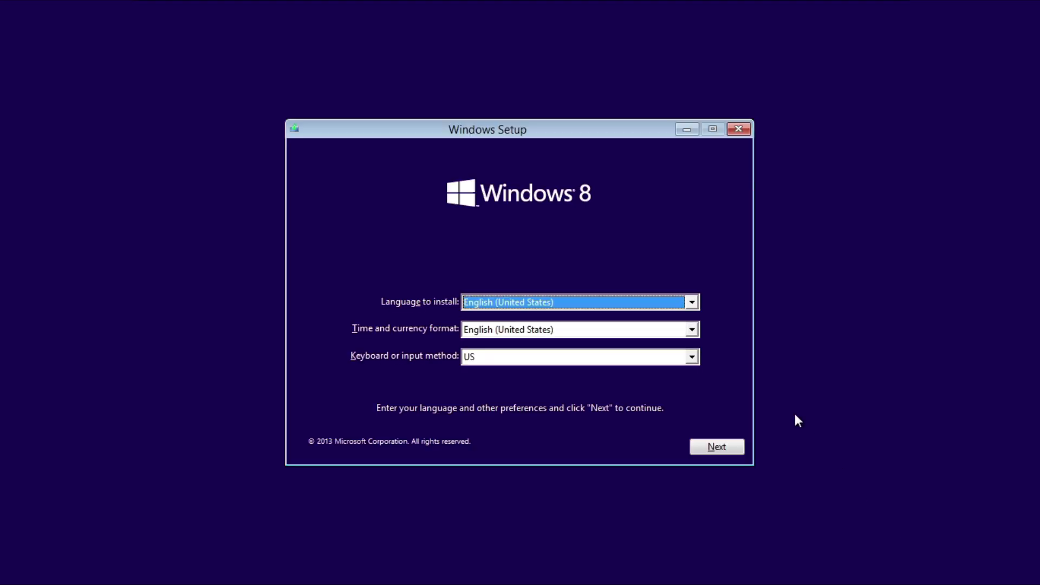
Step: Keep English (United States) language and format with the US keyboard, then start the installation
{"action": "left_click", "coordinate": [692, 302]}
{"action": "left_click", "coordinate": [691, 301]}
{"action": "left_click", "coordinate": [692, 329]}
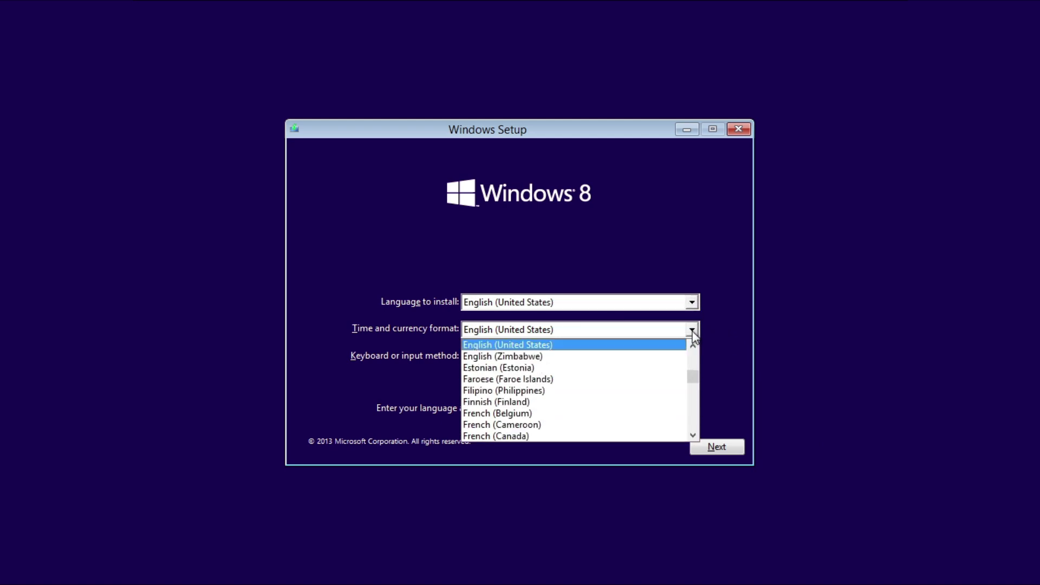
{"action": "left_click", "coordinate": [692, 331]}
{"action": "left_click", "coordinate": [695, 362]}
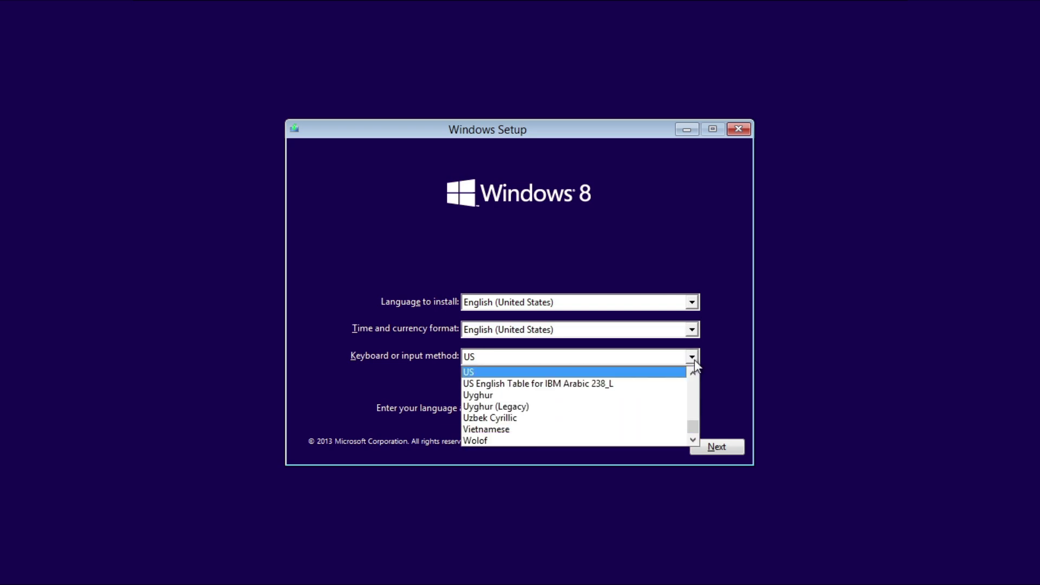
{"action": "left_click", "coordinate": [694, 359]}
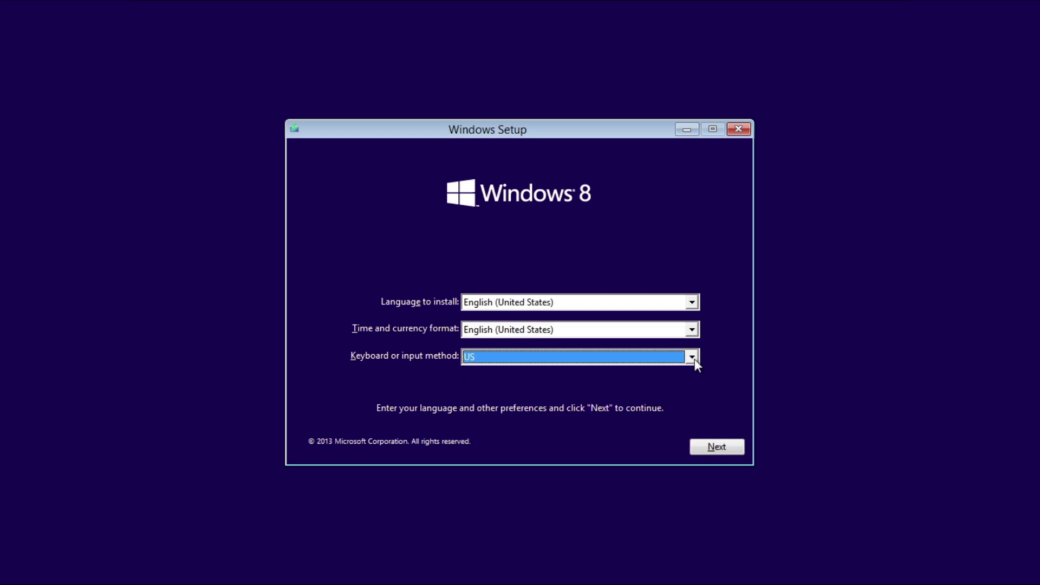
{"action": "left_click", "coordinate": [731, 451]}
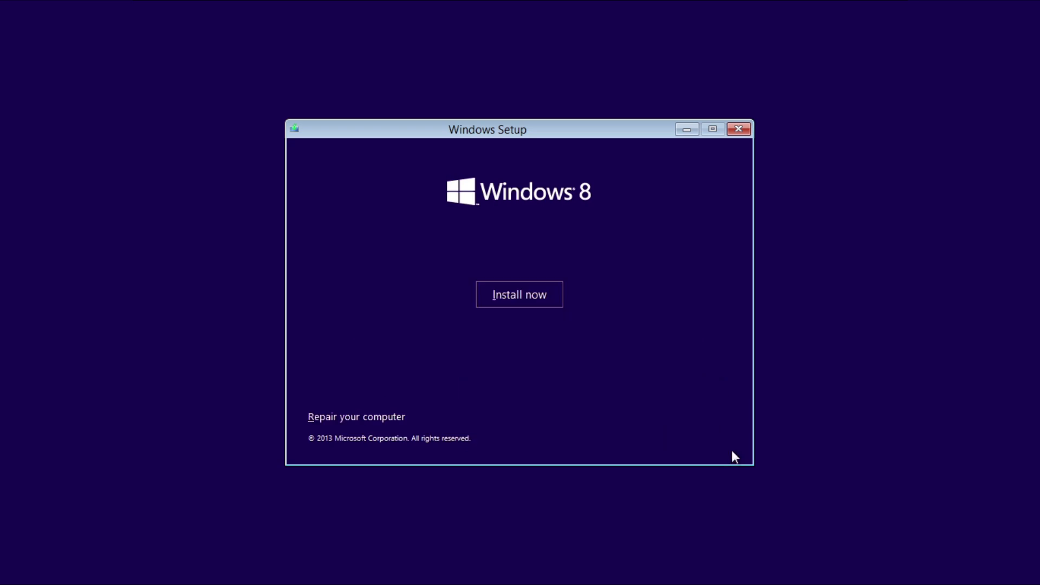
{"action": "left_click", "coordinate": [550, 298]}
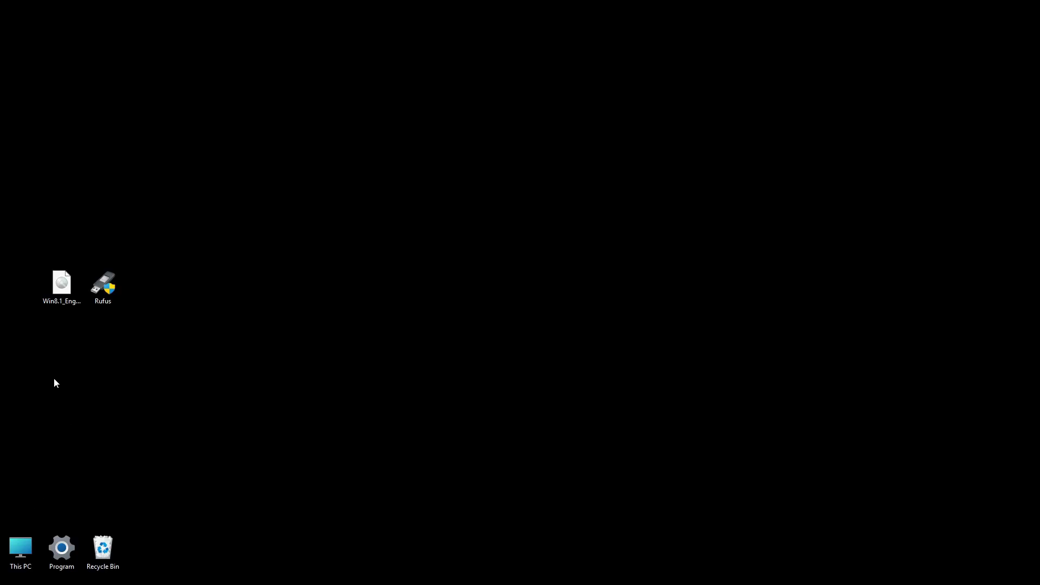
Step: Create a new text document on the desktop named ei and open it
{"action": "right_click", "coordinate": [54, 378]}
{"action": "mouse_move", "coordinate": [106, 284]}
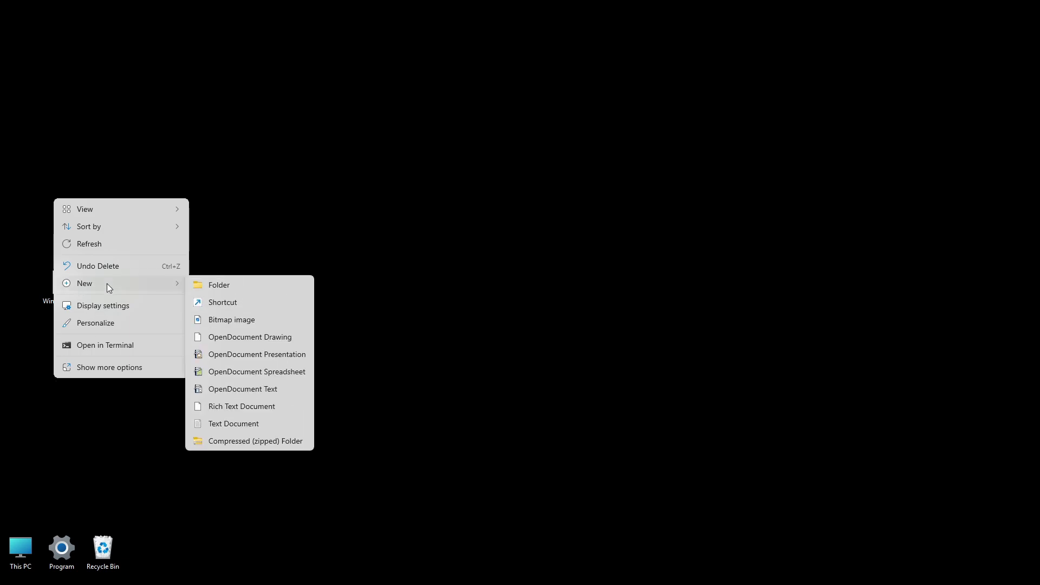
{"action": "left_click", "coordinate": [229, 423]}
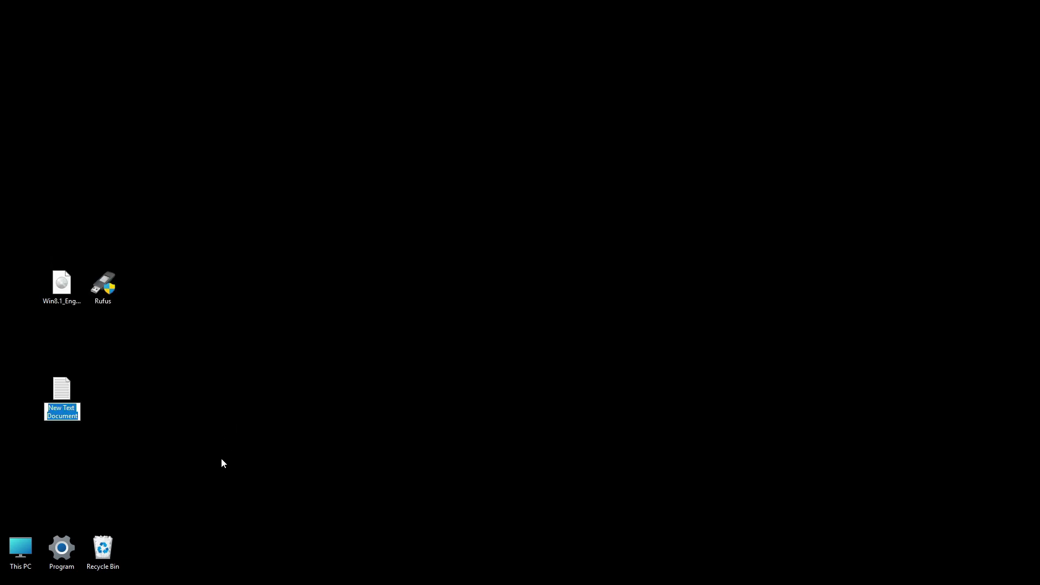
{"action": "type", "text": "ei"}
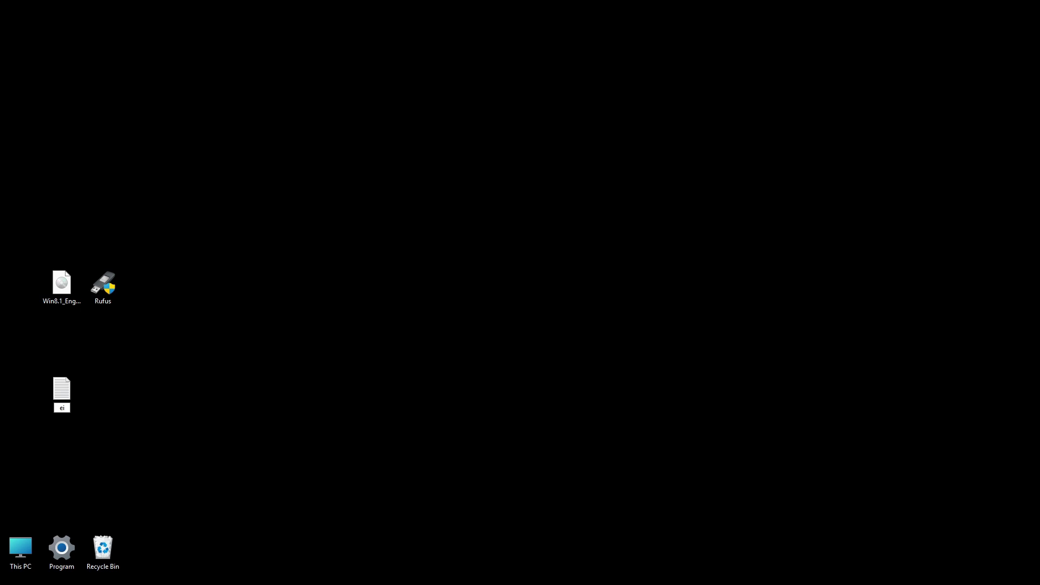
{"action": "key", "text": "Return"}
{"action": "key", "text": "Return"}
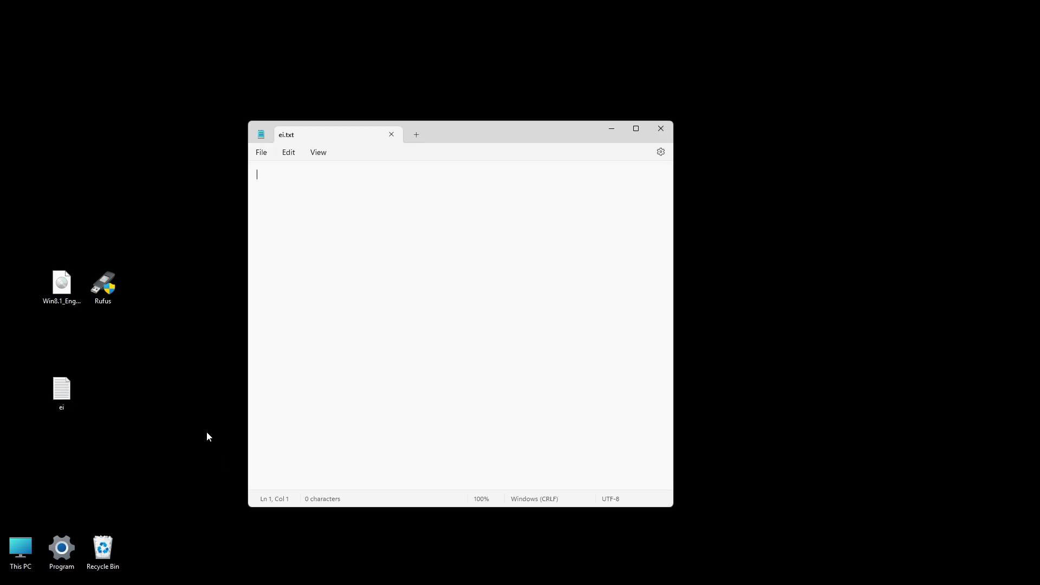
Step: Paste the ei.cfg lines, leaving [EditionID] empty with [Channel] Retail and [VL] 0
{"action": "type", "text": "[EditionID]  [Channel] Retail [VL] 0"}
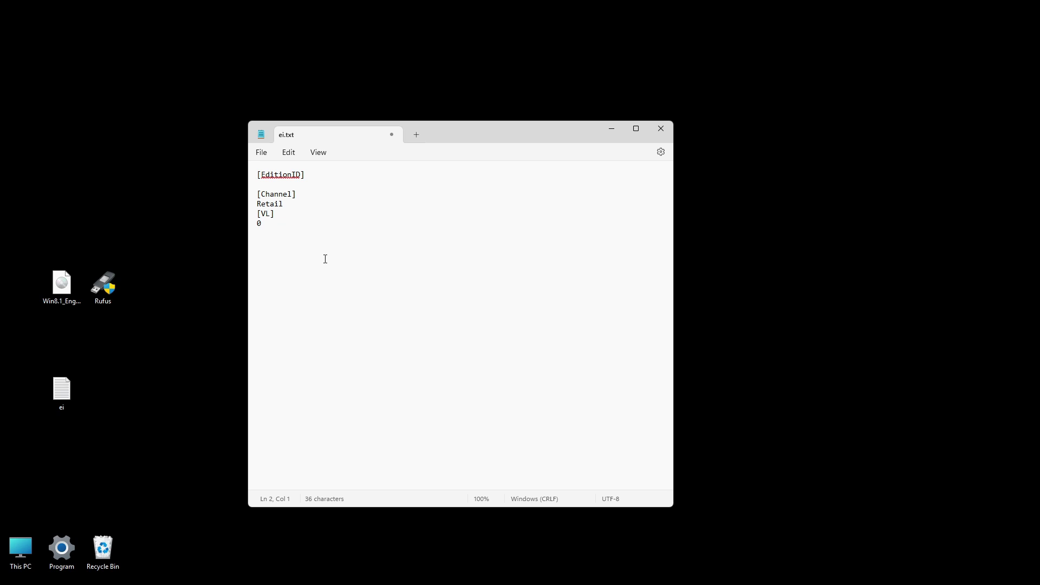
{"action": "type", "text": "Core"}
{"action": "key", "text": "BackSpace"}
{"action": "key", "text": "BackSpace"}
{"action": "key", "text": "BackSpace"}
{"action": "key", "text": "BackSpace"}
{"action": "type", "text": "Professional"}
{"action": "key", "text": "BackSpace"}
{"action": "key", "text": "BackSpace"}
{"action": "key", "text": "BackSpace"}
{"action": "key", "text": "BackSpace"}
{"action": "key", "text": "BackSpace"}
{"action": "key", "text": "BackSpace"}
{"action": "key", "text": "BackSpace"}
{"action": "key", "text": "BackSpace"}
{"action": "key", "text": "BackSpace"}
{"action": "key", "text": "BackSpace"}
{"action": "key", "text": "BackSpace"}
{"action": "key", "text": "BackSpace"}
{"action": "left_click", "coordinate": [263, 153]}
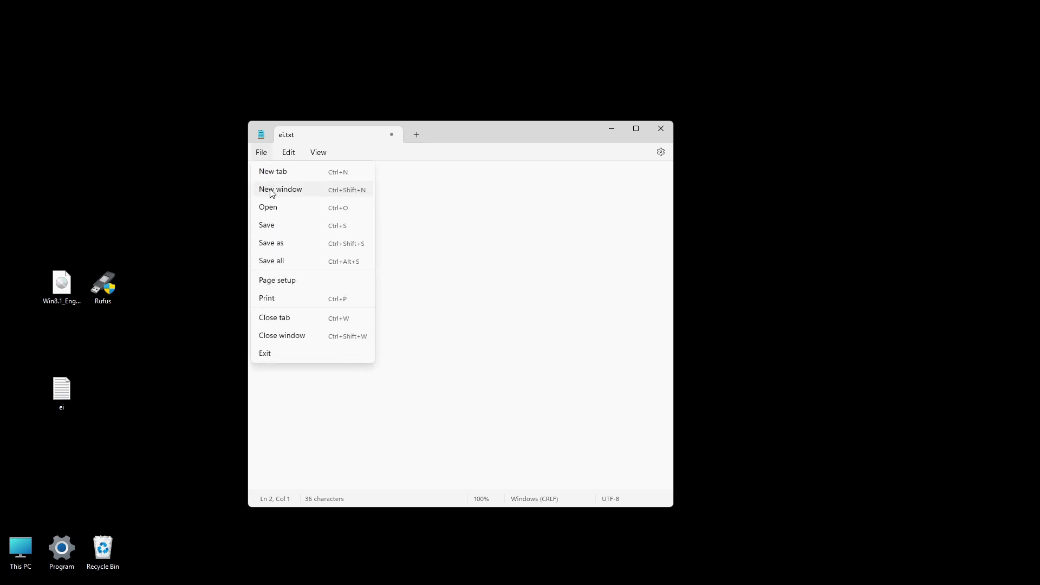
Step: Save the Notepad text to the desktop as ei.cfg with type All files, then close Notepad
{"action": "left_click", "coordinate": [270, 243]}
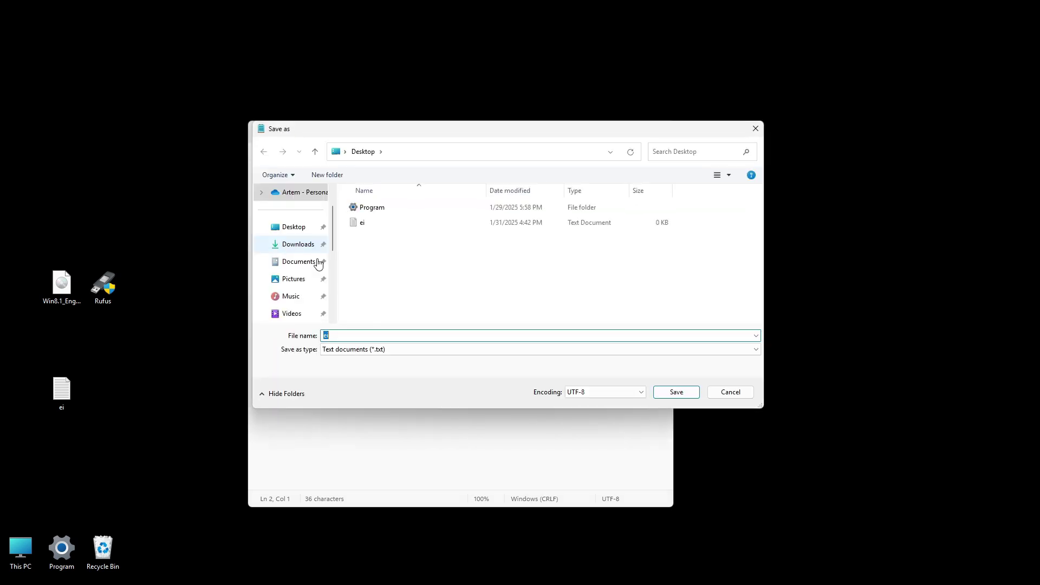
{"action": "type", "text": "ei.c"}
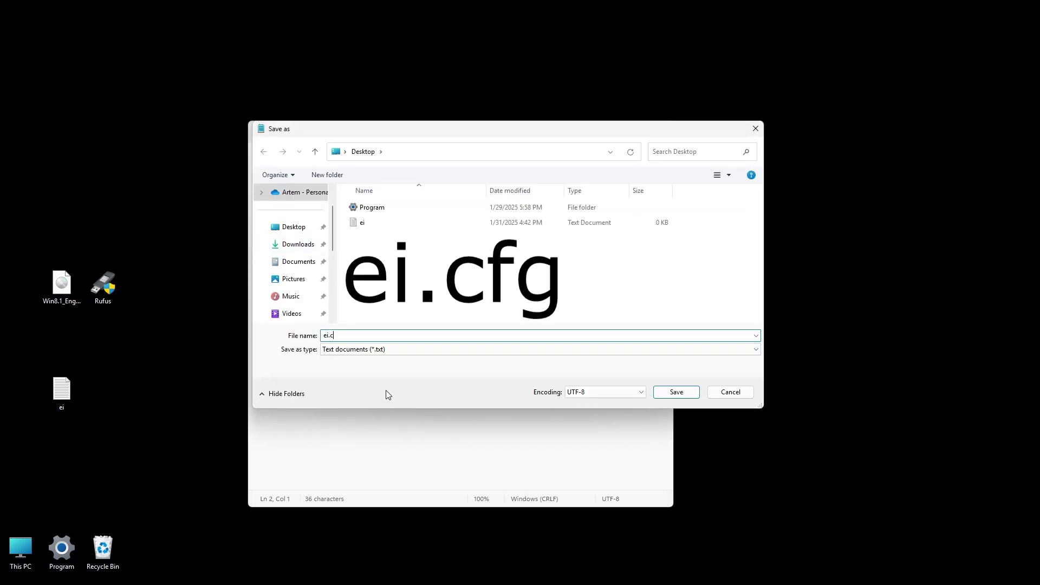
{"action": "type", "text": "fg"}
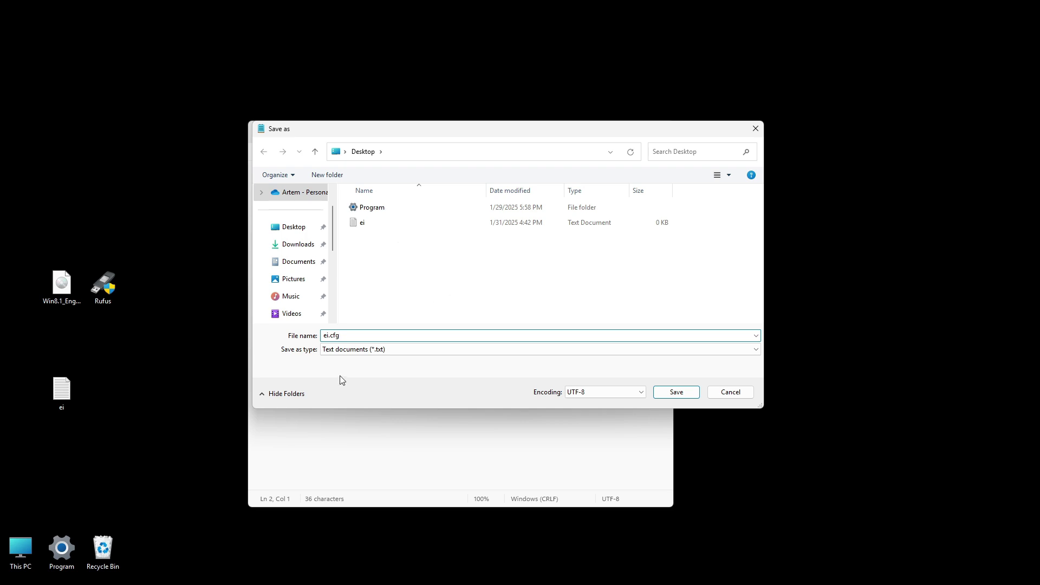
{"action": "left_click", "coordinate": [418, 350]}
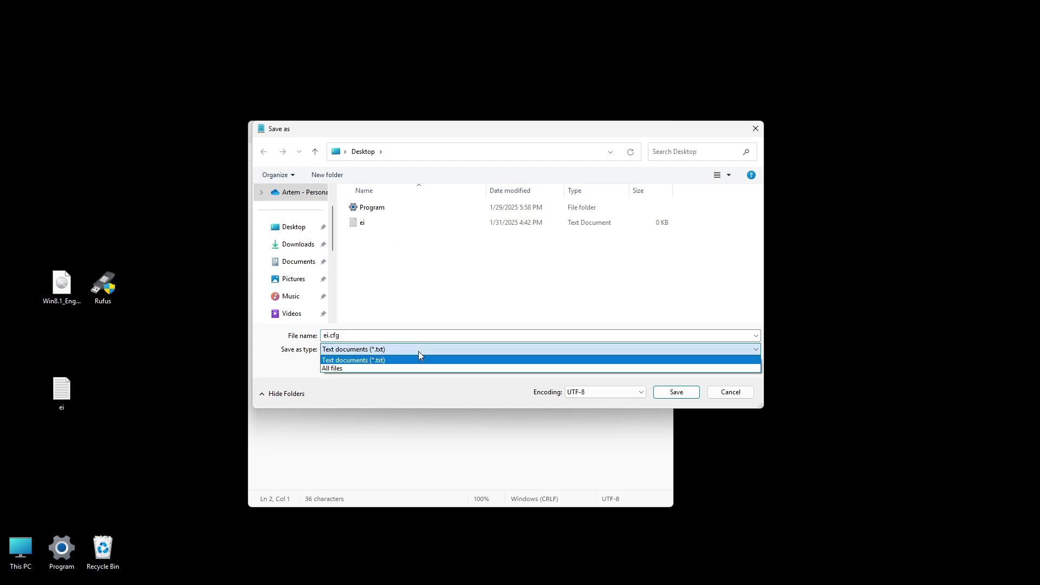
{"action": "left_click", "coordinate": [387, 368]}
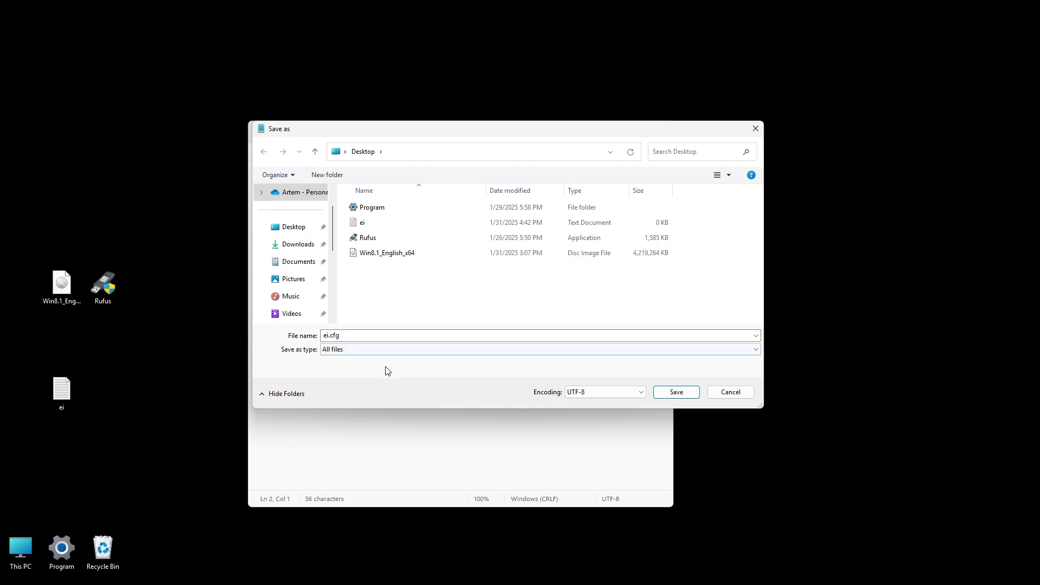
{"action": "left_click", "coordinate": [671, 393]}
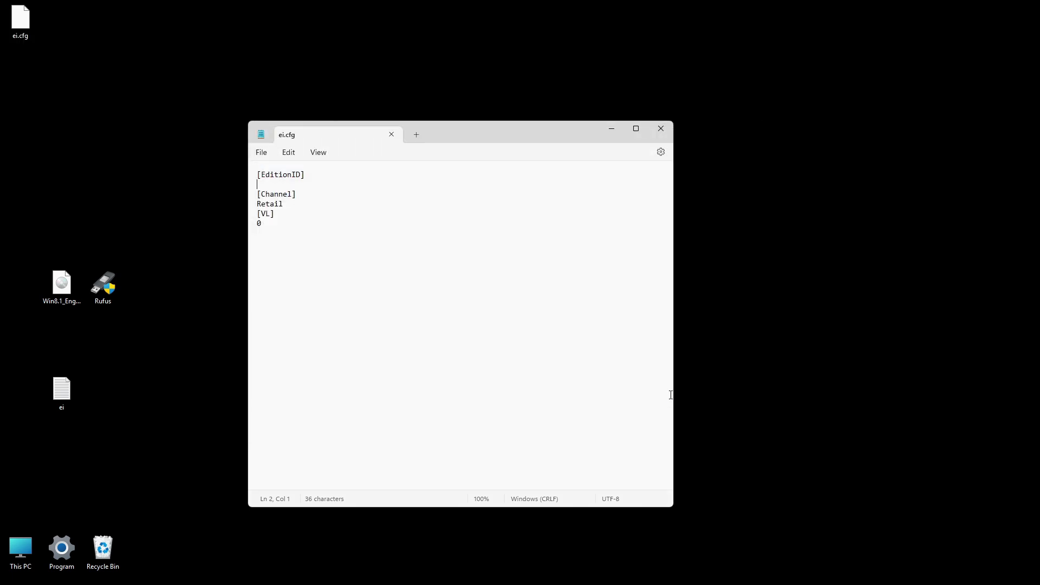
{"action": "left_click", "coordinate": [660, 128]}
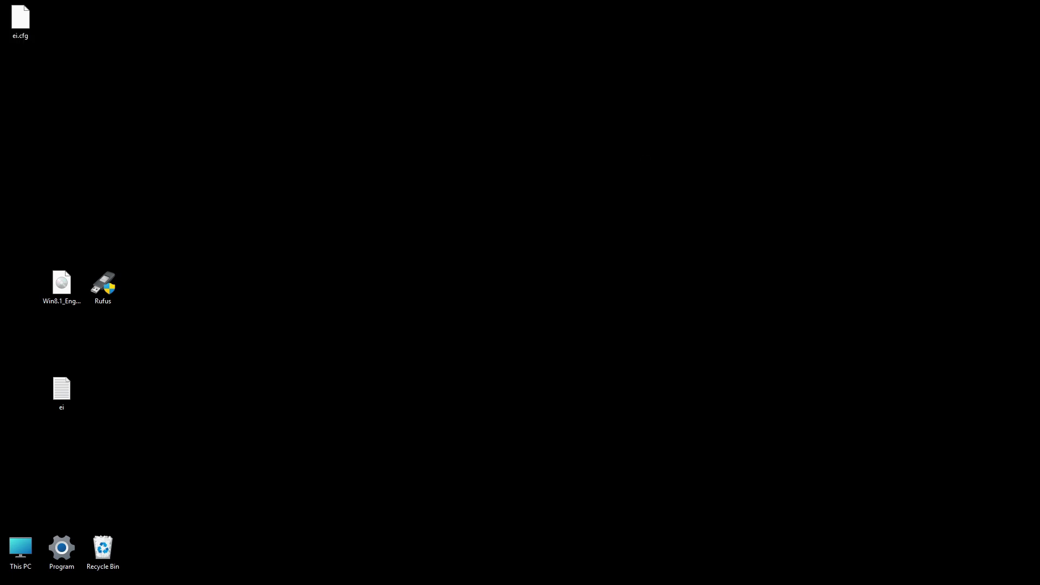
Step: Copy ei.cfg from the desktop into E:\sources on the USB drive, then close File Explorer
{"action": "key", "text": "super+e"}
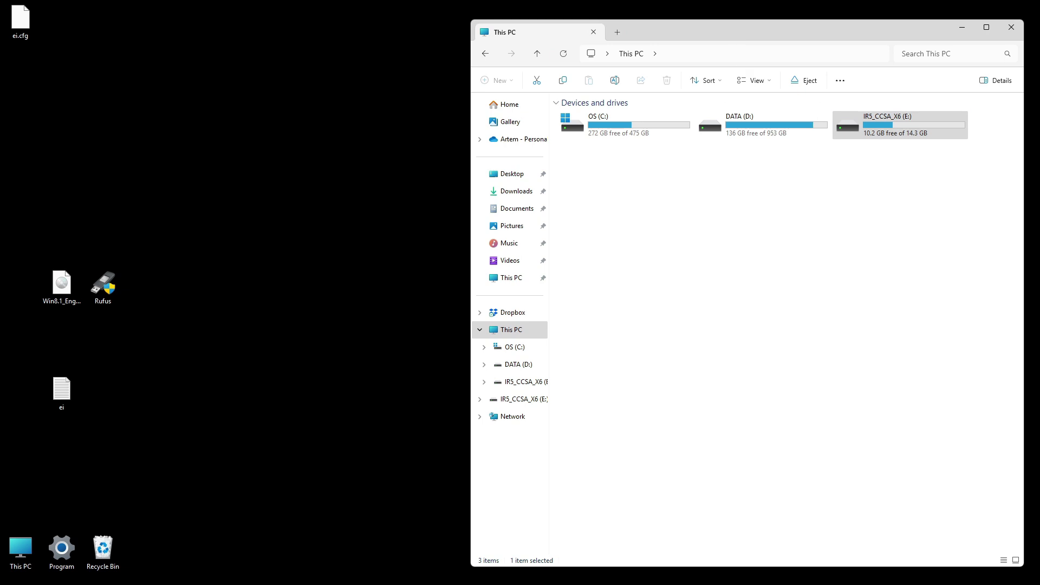
{"action": "left_click", "coordinate": [881, 134]}
{"action": "double_click", "coordinate": [881, 134]}
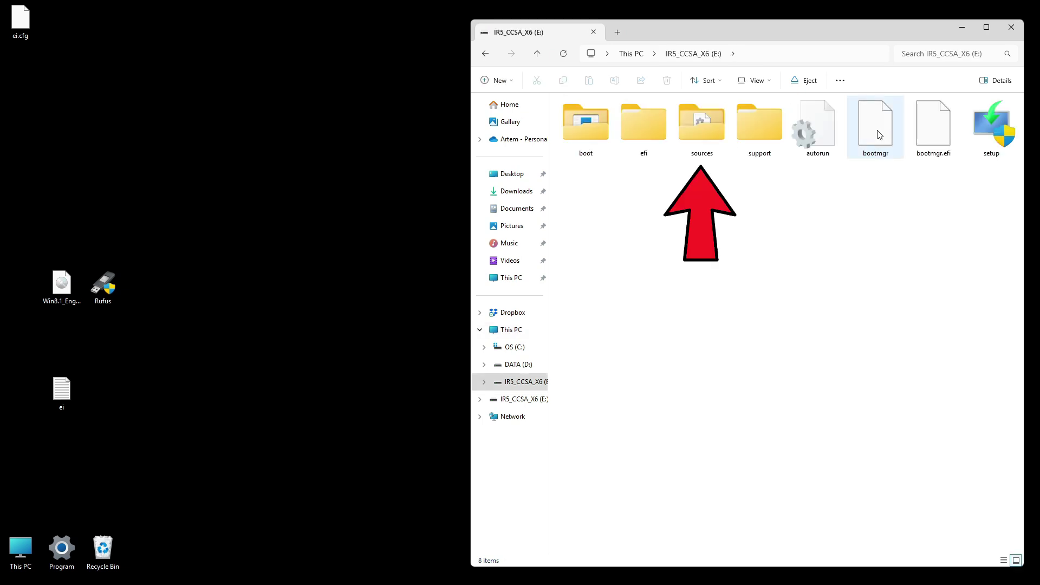
{"action": "left_click", "coordinate": [700, 134]}
{"action": "double_click", "coordinate": [699, 135]}
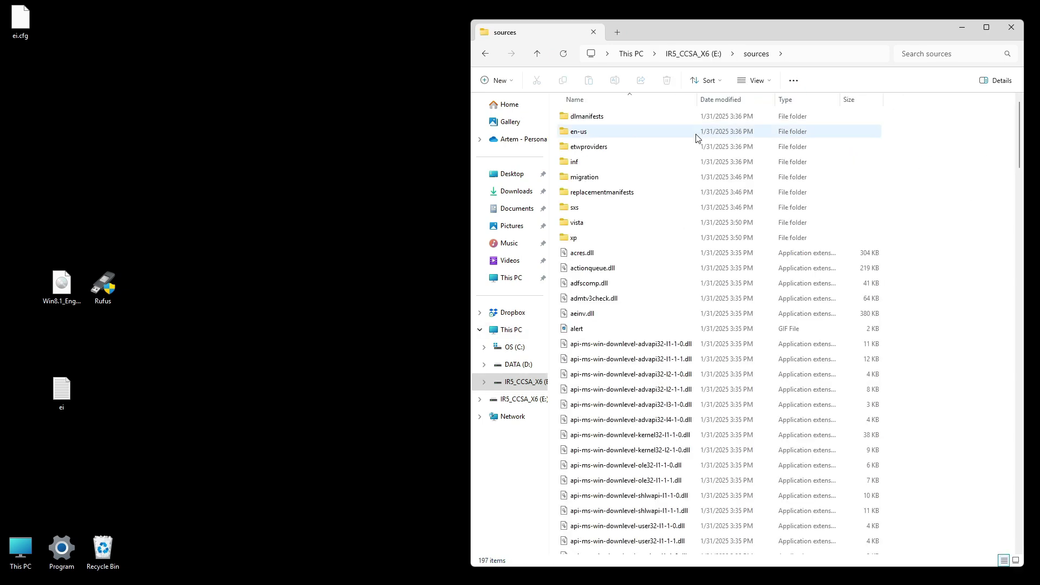
{"action": "left_click", "coordinate": [20, 23]}
{"action": "left_click_drag", "start_coordinate": [19, 23], "coordinate": [940, 404]}
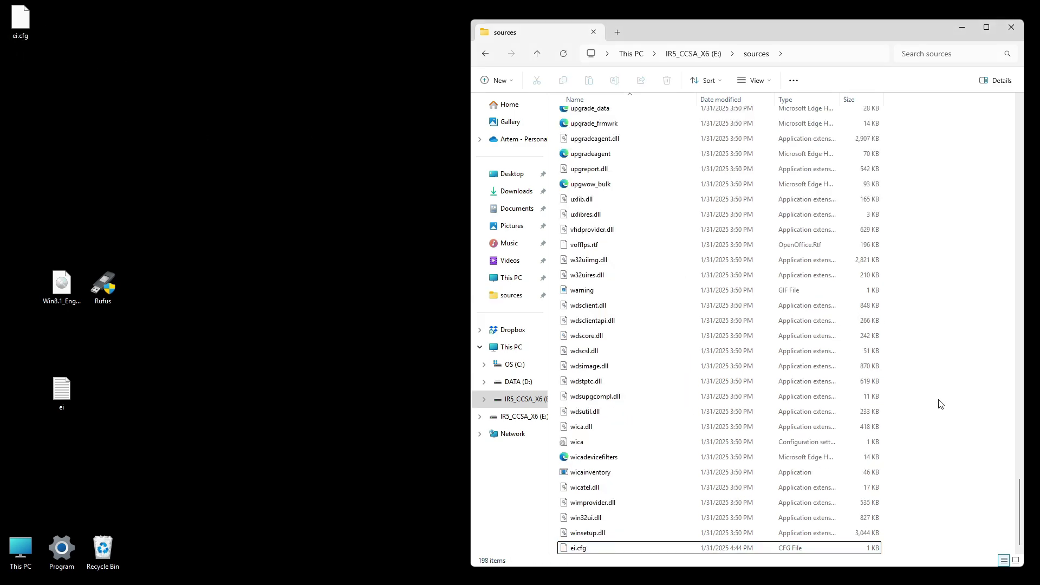
{"action": "left_click", "coordinate": [1010, 28]}
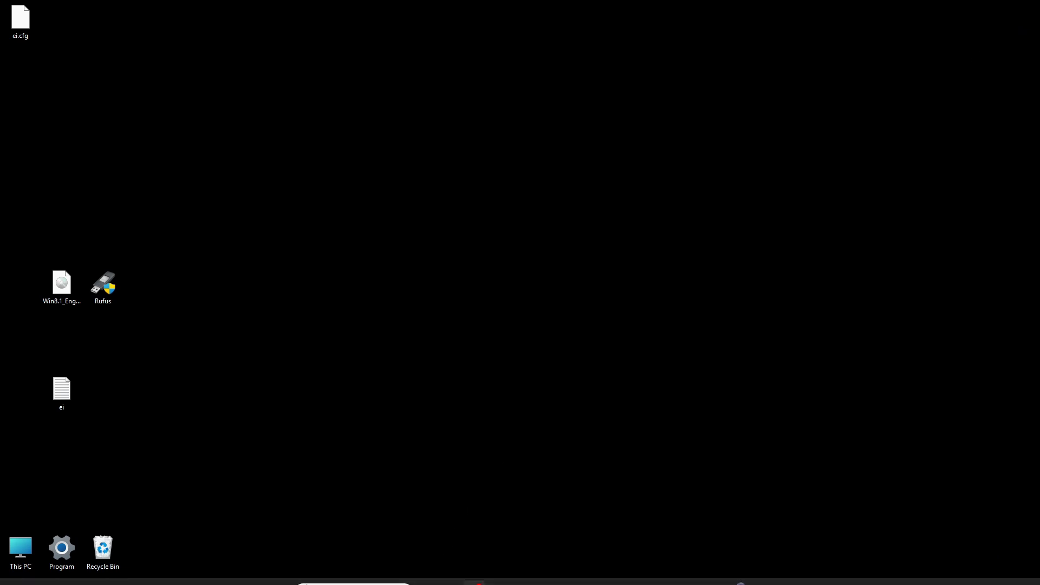
Step: Restart the computer from the Start menu to boot into the USB installer
{"action": "left_click", "coordinate": [280, 571]}
{"action": "left_click", "coordinate": [655, 535]}
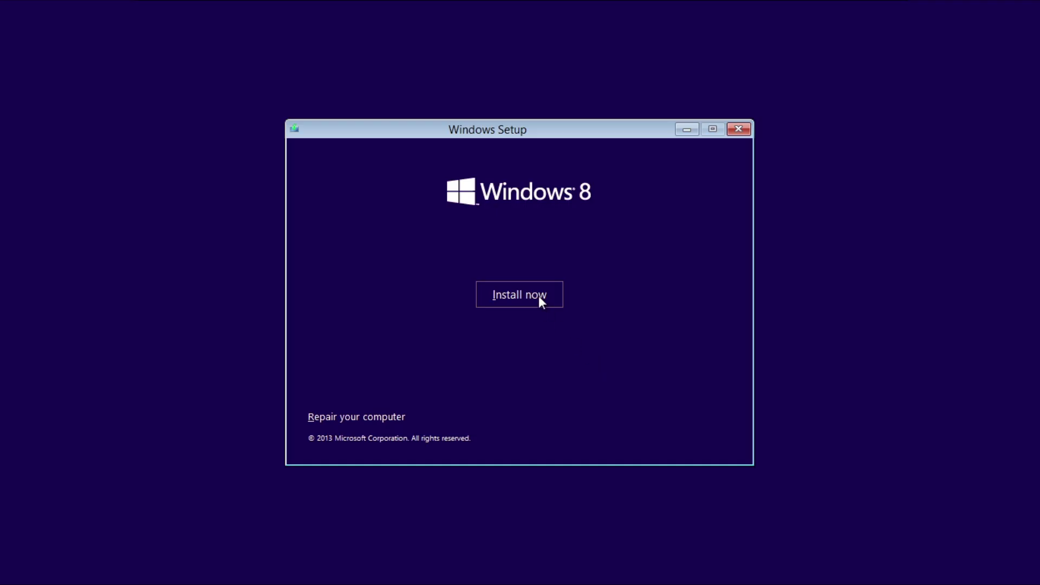
{"action": "left_click", "coordinate": [538, 296]}
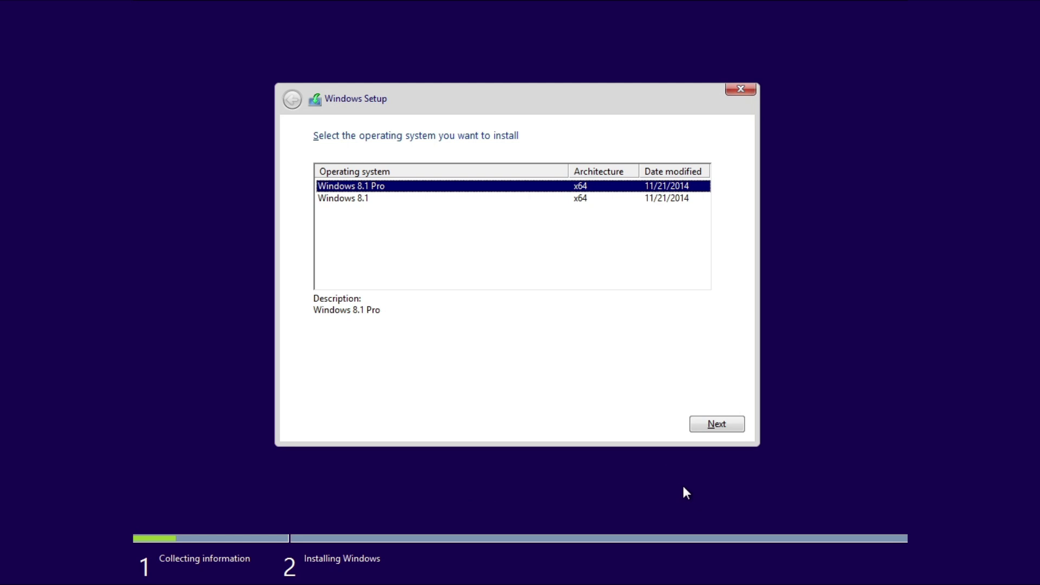
Step: Choose the Windows 8.1 Pro edition and accept the license terms
{"action": "left_click", "coordinate": [366, 201]}
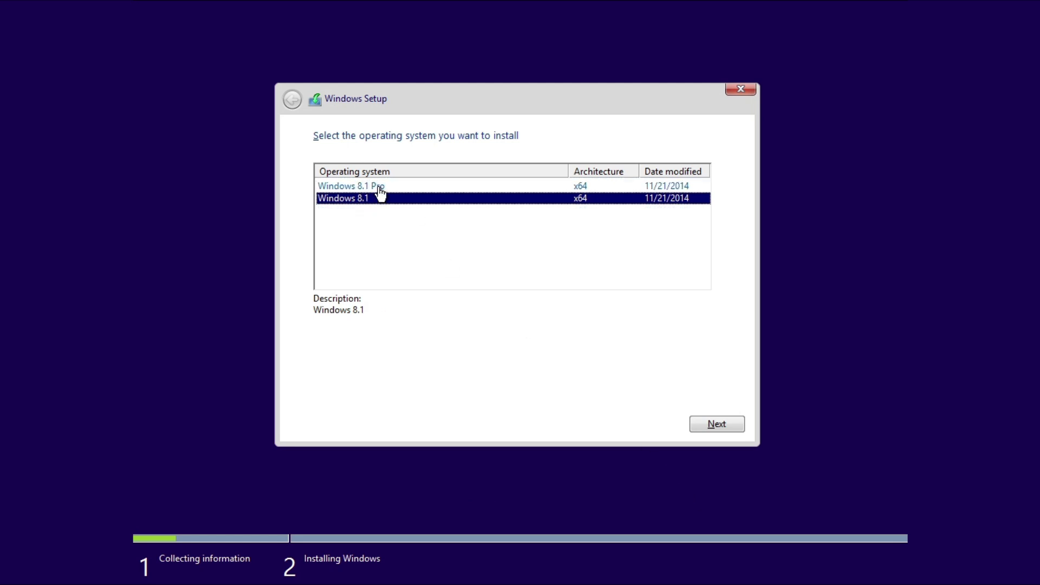
{"action": "left_click", "coordinate": [380, 187]}
{"action": "left_click", "coordinate": [729, 425]}
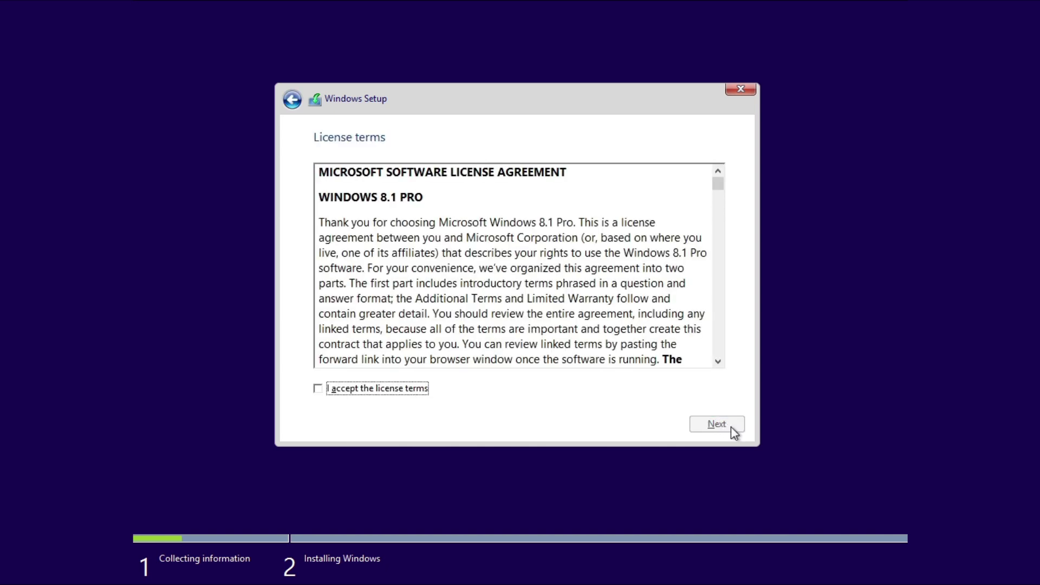
{"action": "left_click", "coordinate": [388, 399]}
{"action": "left_click", "coordinate": [740, 431]}
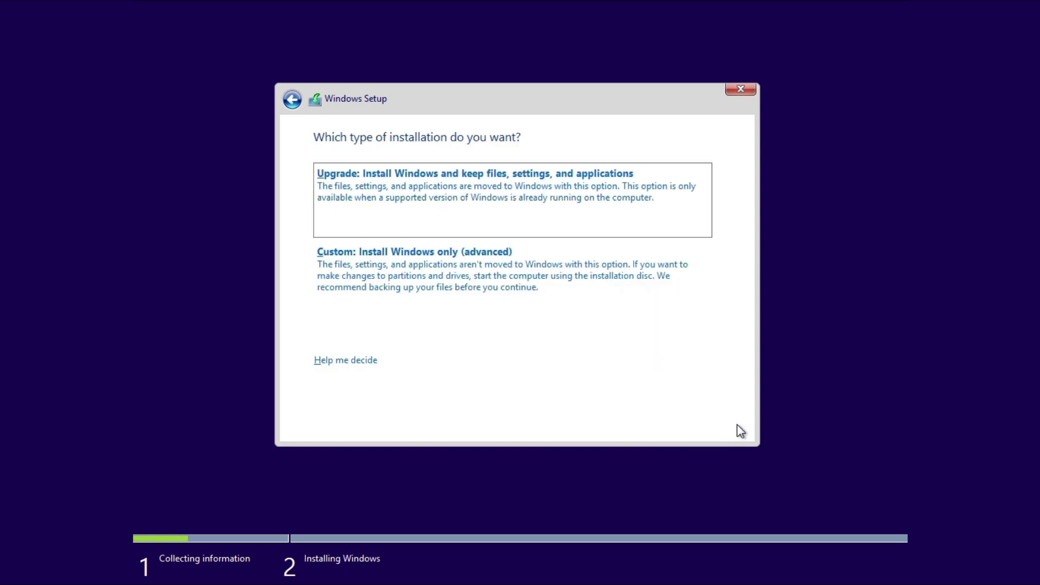
Step: Choose Custom: Install Windows only (advanced) as the installation type
{"action": "left_click", "coordinate": [554, 292]}
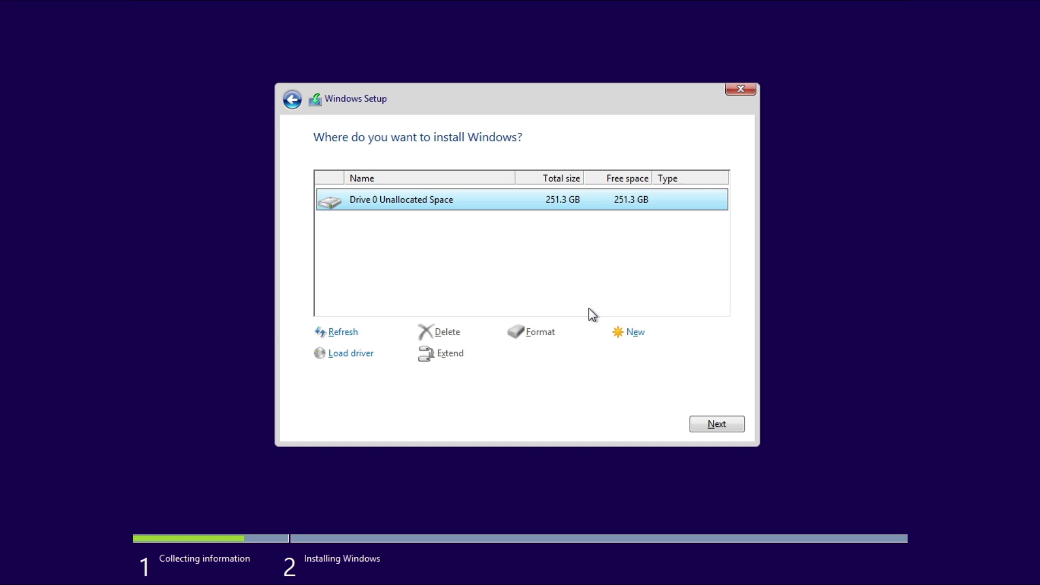
Step: Create a 117.2 GB Partition 2 on Drive 0, accepting the 350 MB System Reserved partition
{"action": "left_click", "coordinate": [618, 332]}
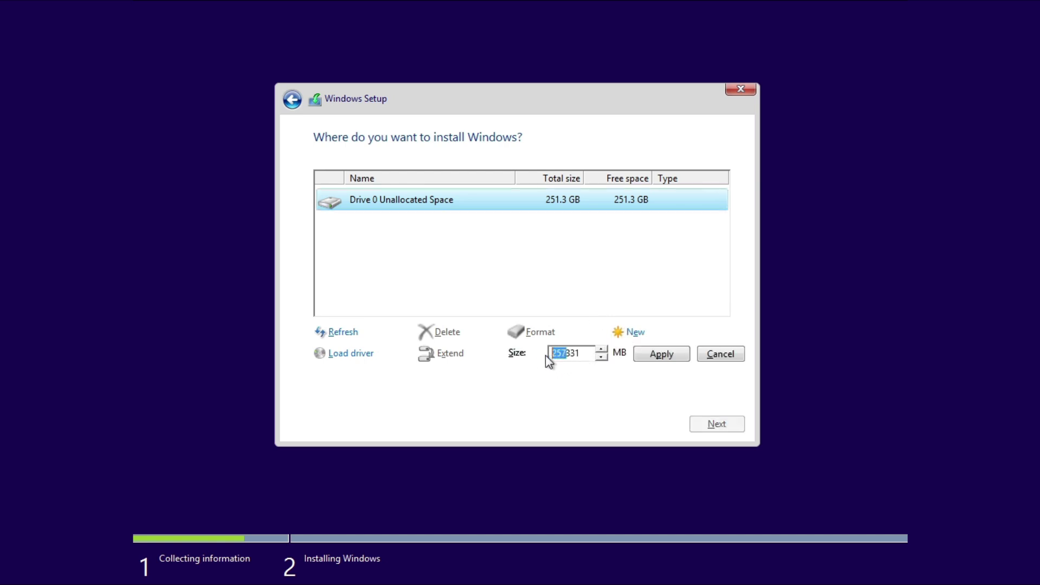
{"action": "type", "text": "120"}
{"action": "left_click", "coordinate": [651, 357]}
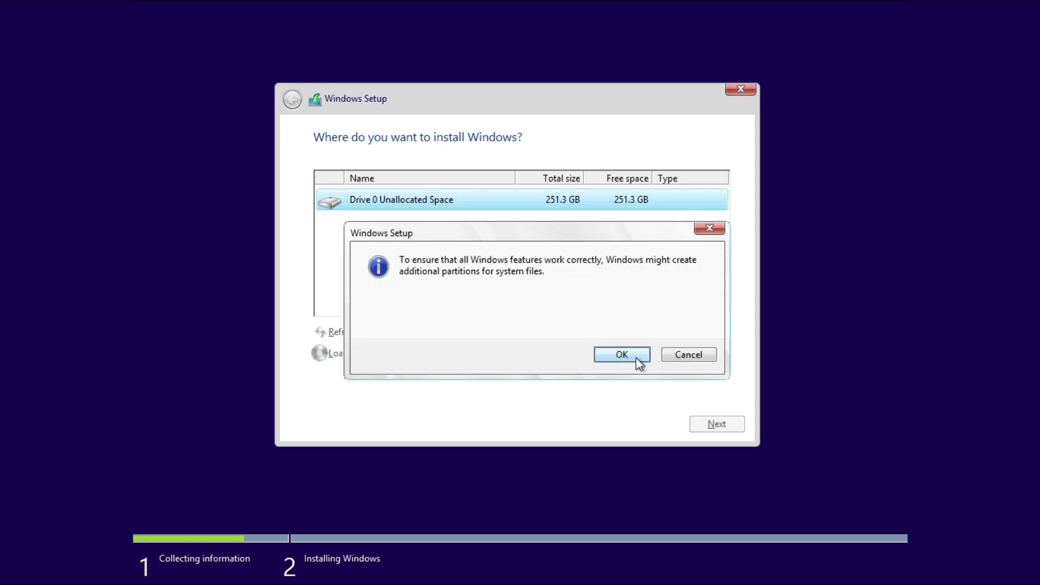
{"action": "left_click", "coordinate": [636, 357]}
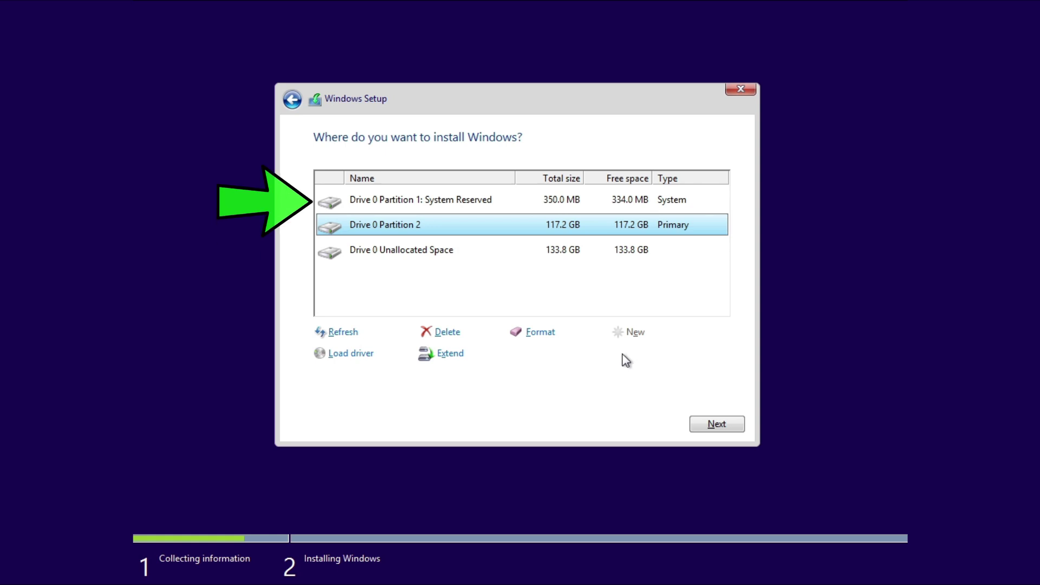
Step: Create a 133.8 GB Partition 3 from the remaining unallocated space
{"action": "left_click", "coordinate": [445, 250]}
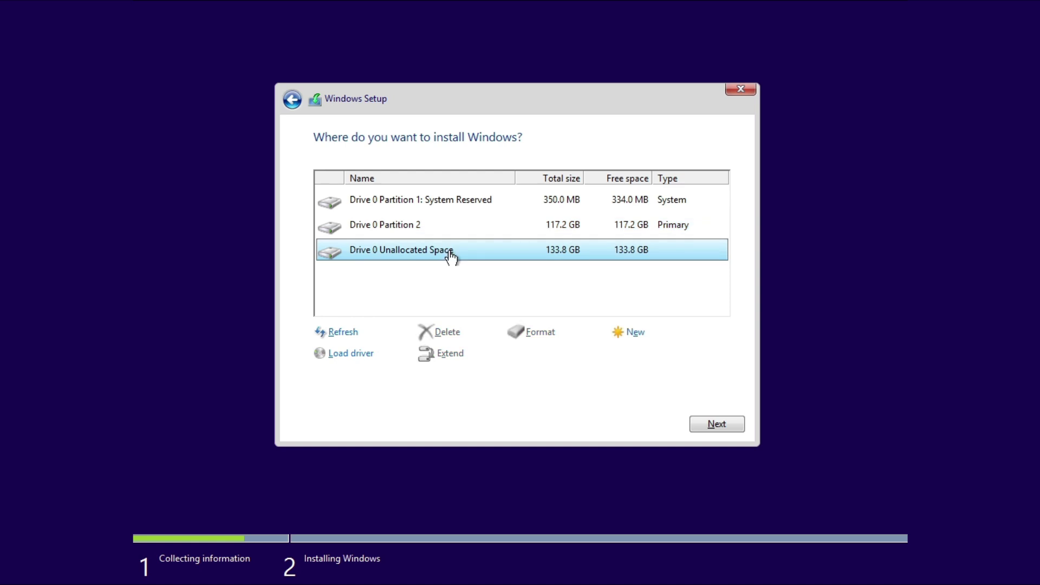
{"action": "left_click", "coordinate": [632, 333]}
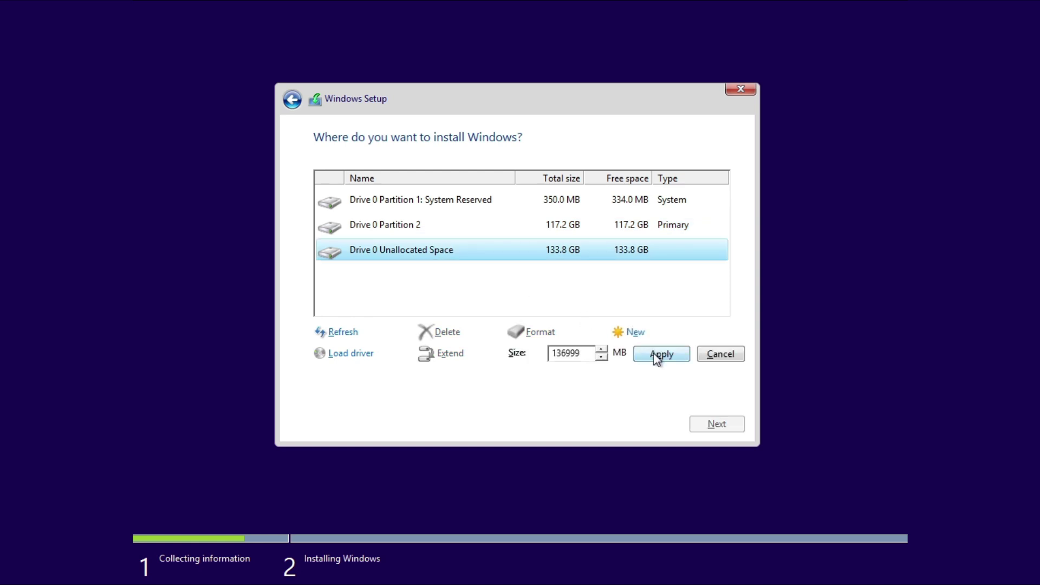
{"action": "left_click", "coordinate": [656, 355]}
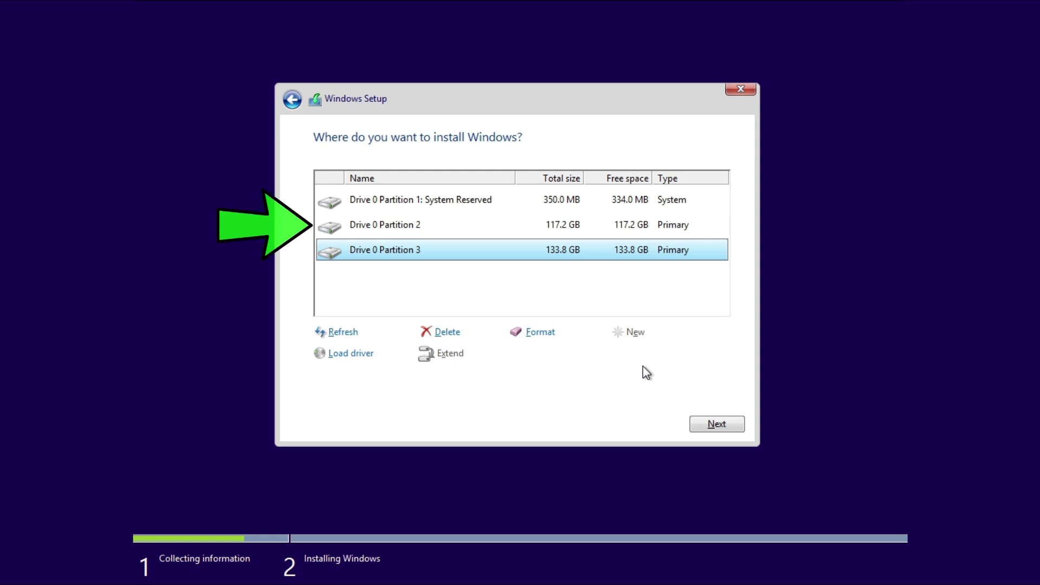
{"action": "left_click", "coordinate": [503, 228]}
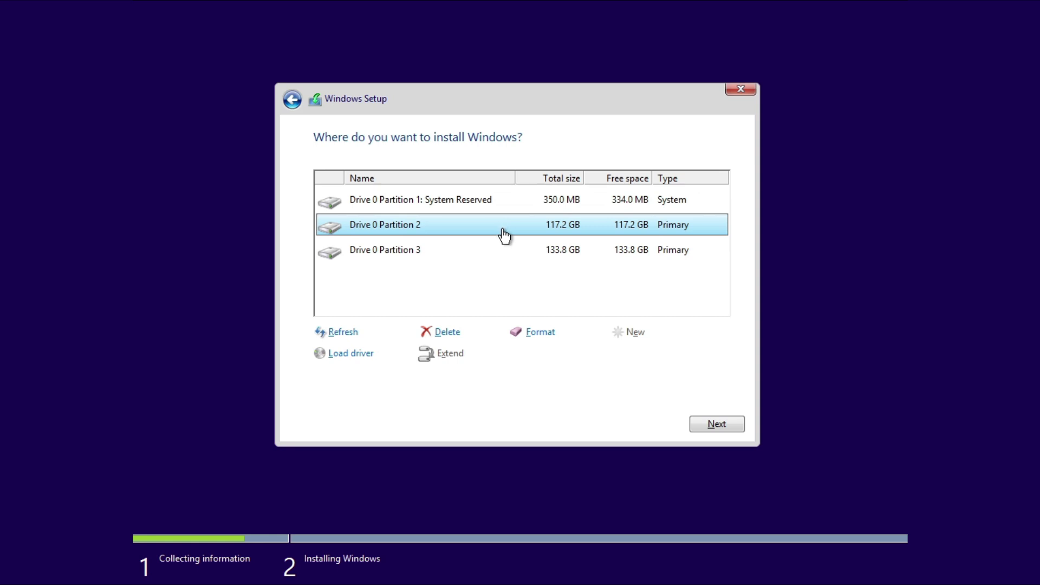
Step: Delete Partition 2, Partition 3 and System Reserved, then install onto the 251.3 GB unallocated space
{"action": "left_click", "coordinate": [448, 336]}
{"action": "left_click", "coordinate": [608, 352]}
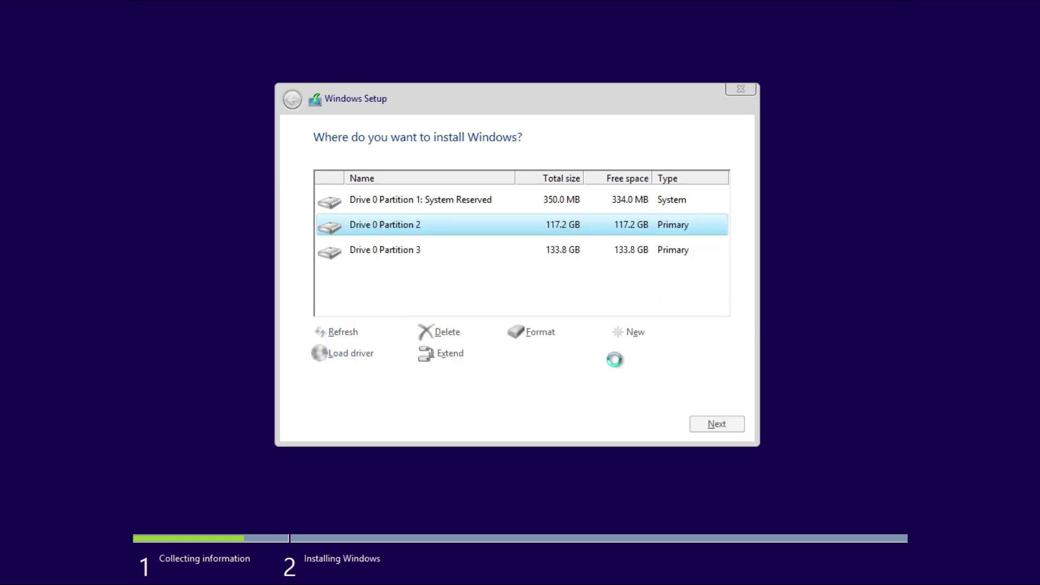
{"action": "left_click", "coordinate": [446, 254]}
{"action": "left_click", "coordinate": [453, 335]}
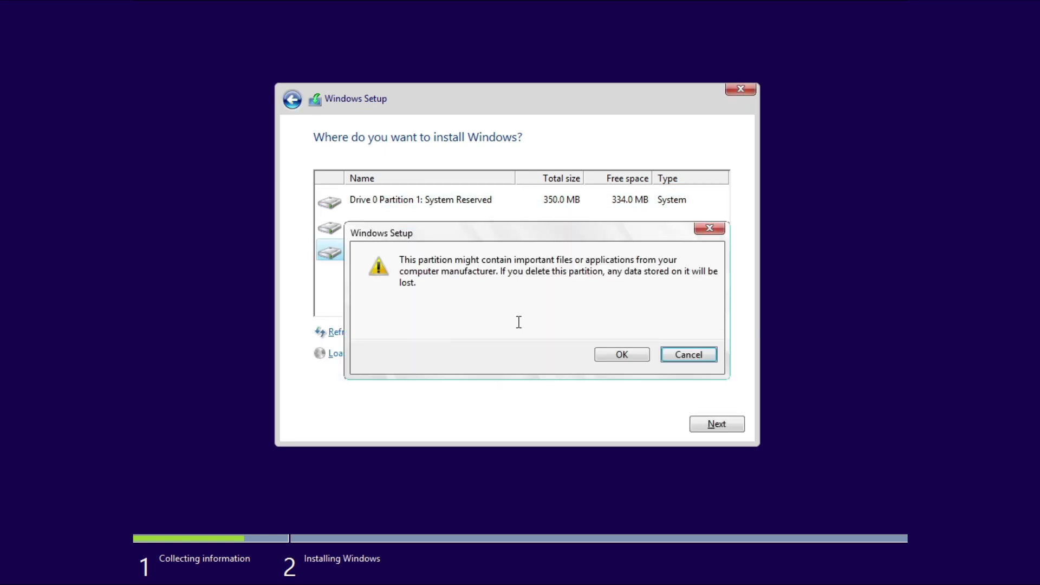
{"action": "left_click", "coordinate": [628, 352]}
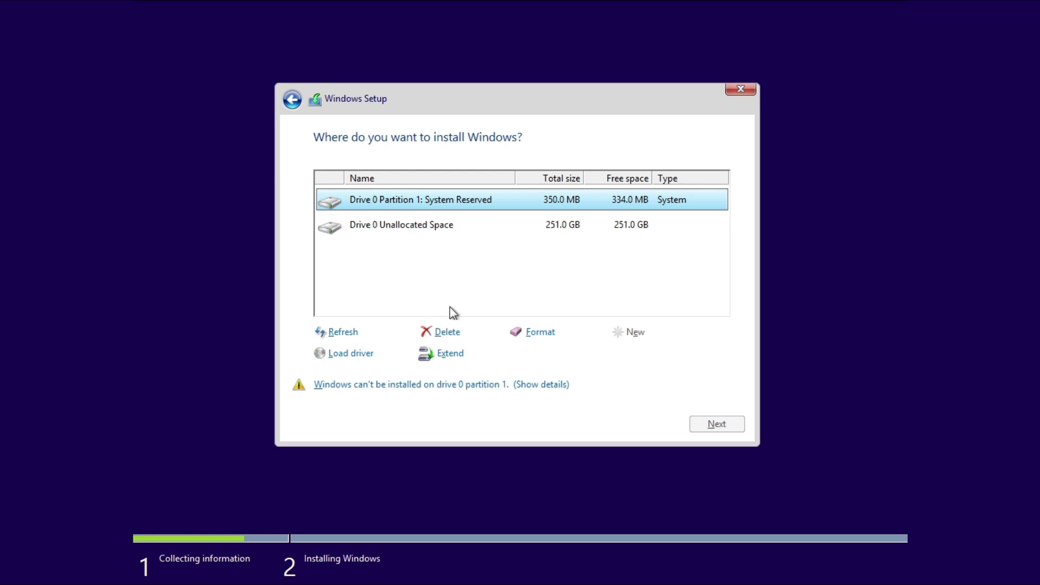
{"action": "left_click", "coordinate": [445, 331]}
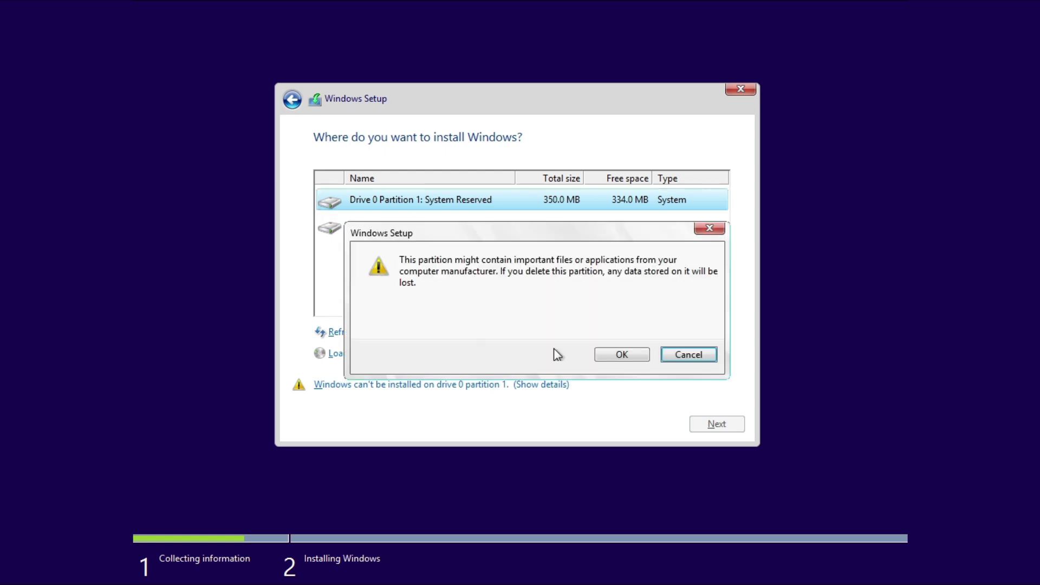
{"action": "left_click", "coordinate": [605, 358]}
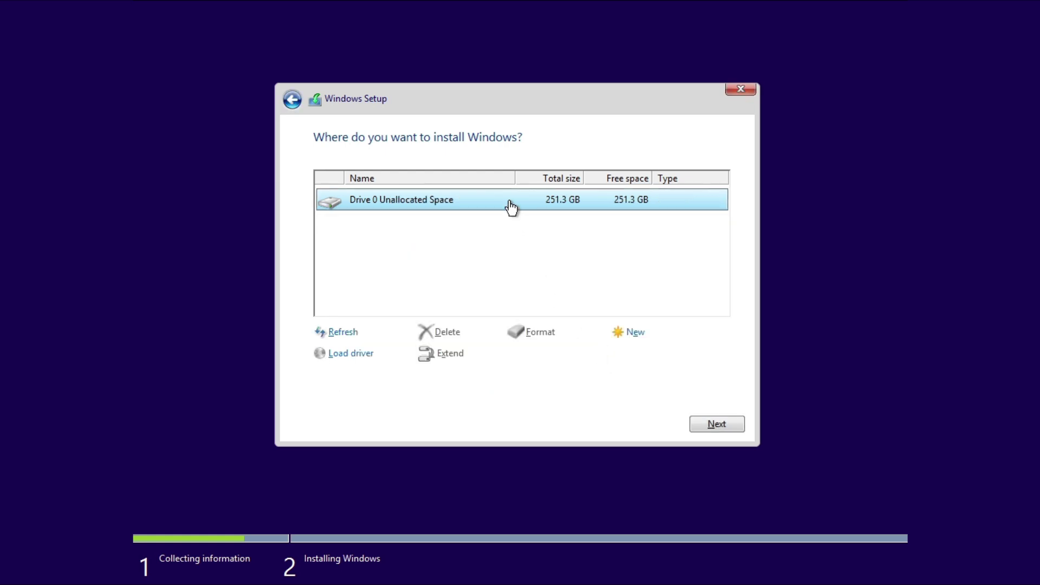
{"action": "left_click", "coordinate": [725, 423]}
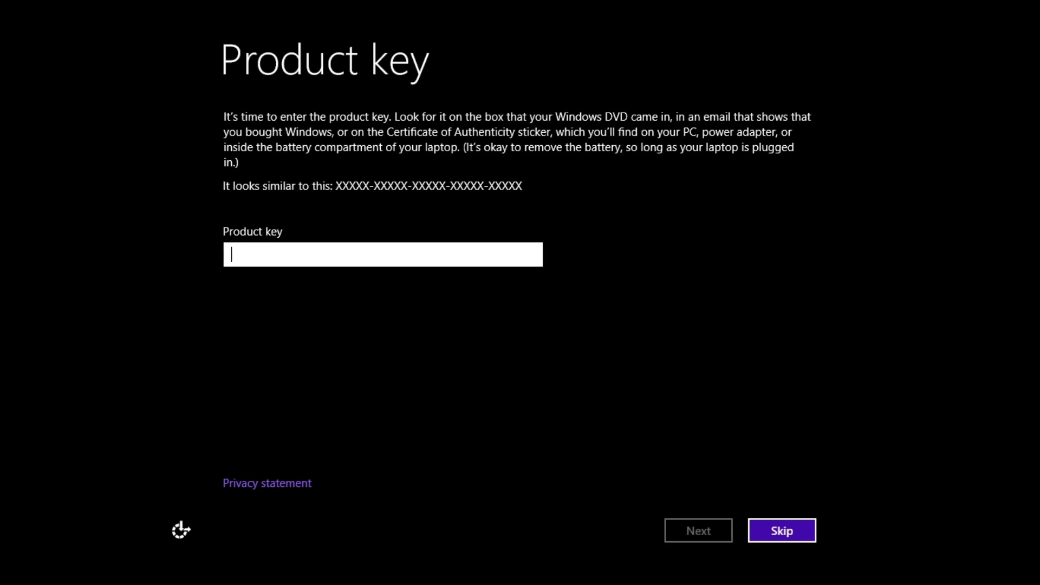
Step: Skip the product key entry
{"action": "left_click", "coordinate": [800, 535]}
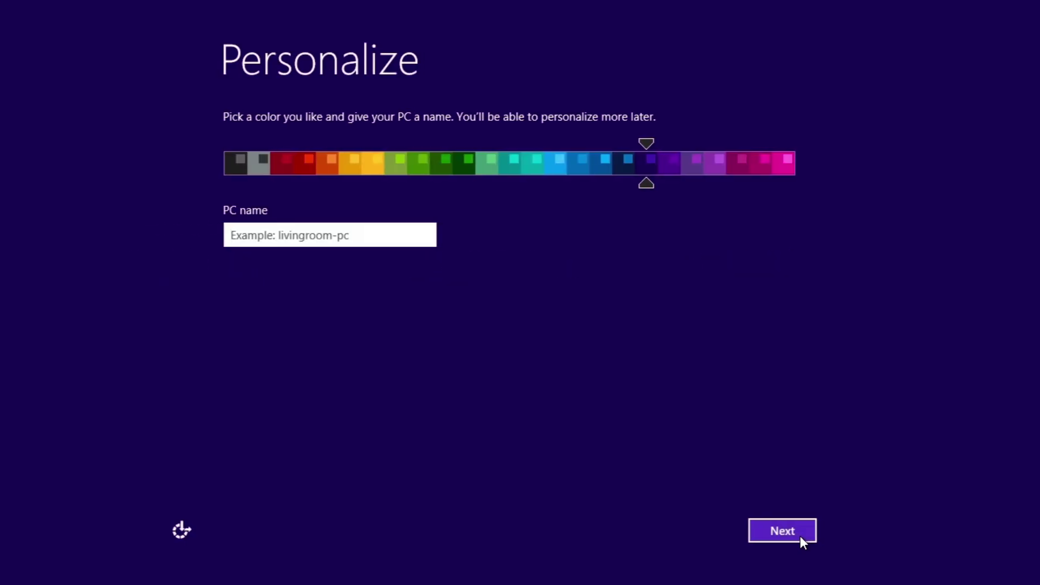
Step: Name the PC HowFixit and customise settings, enabling home-network sharing and accepting the defaults
{"action": "type", "text": "HowFixit"}
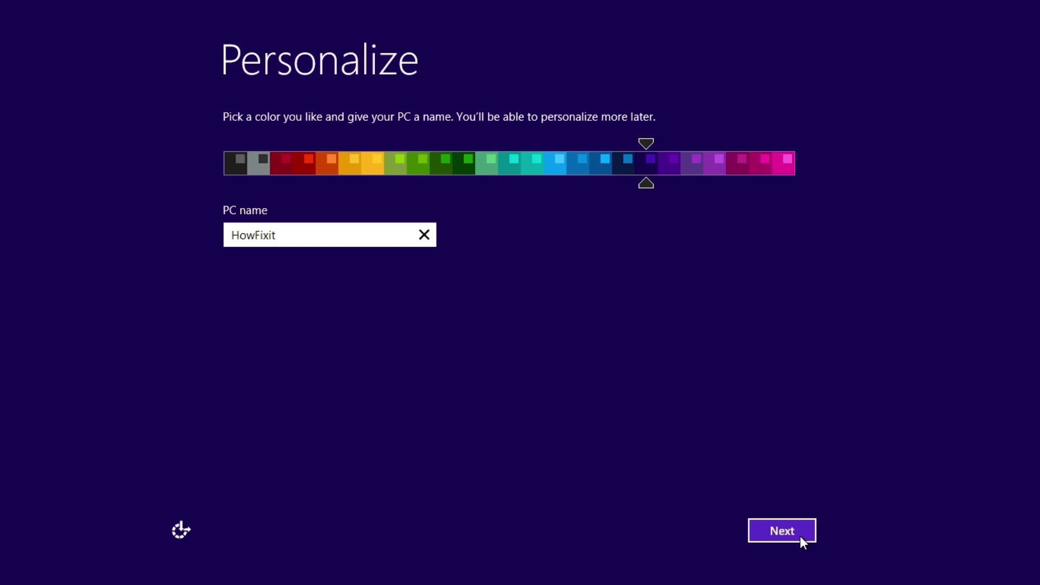
{"action": "left_click", "coordinate": [800, 535]}
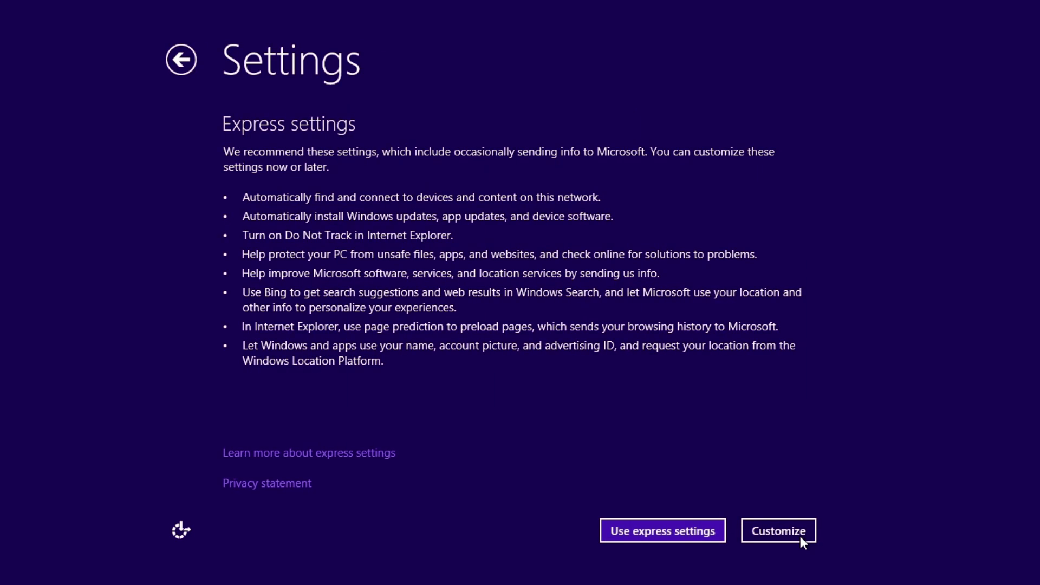
{"action": "left_click", "coordinate": [768, 536]}
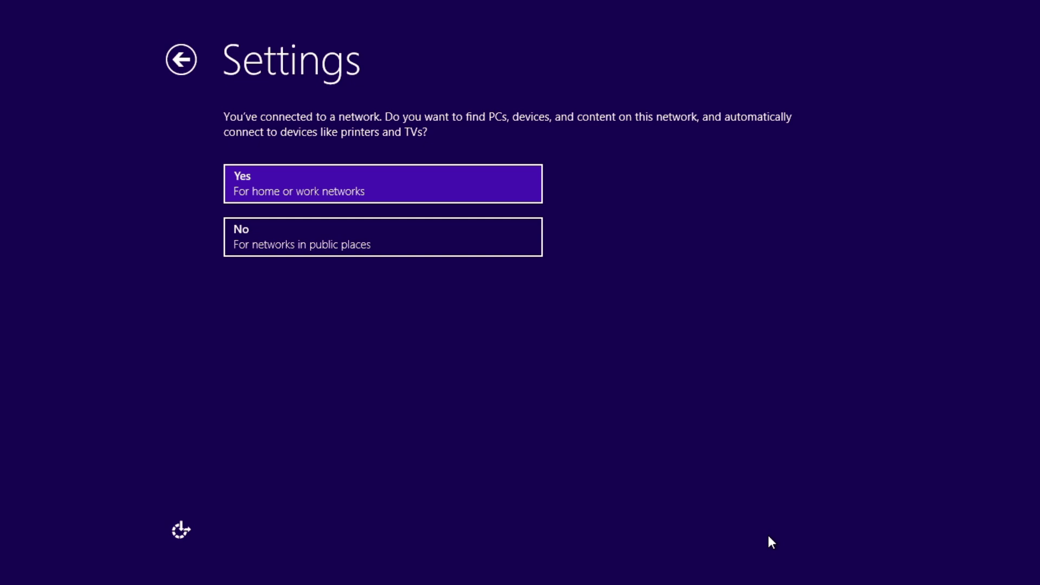
{"action": "left_click", "coordinate": [498, 183]}
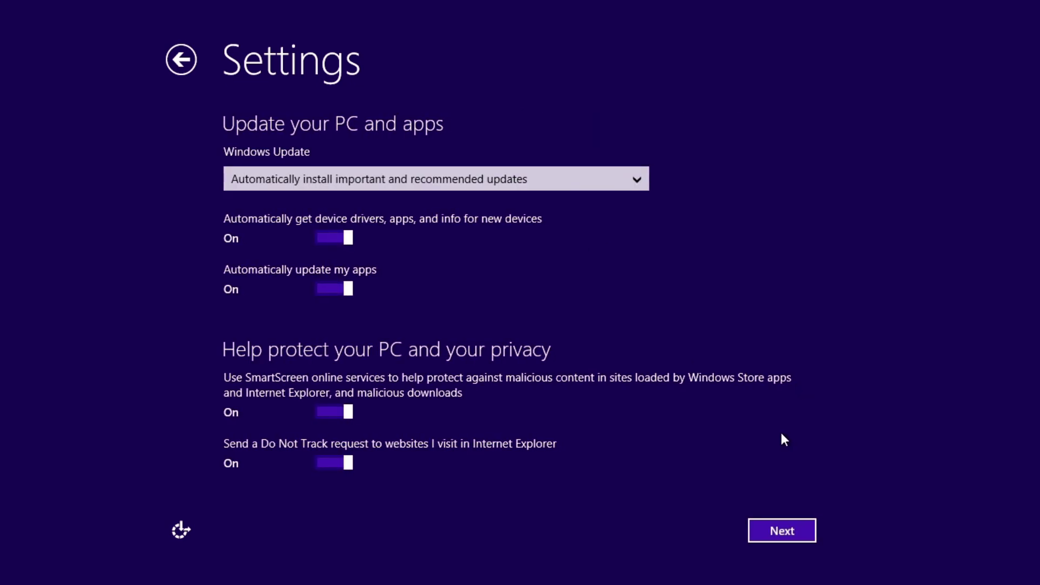
{"action": "left_click", "coordinate": [791, 529]}
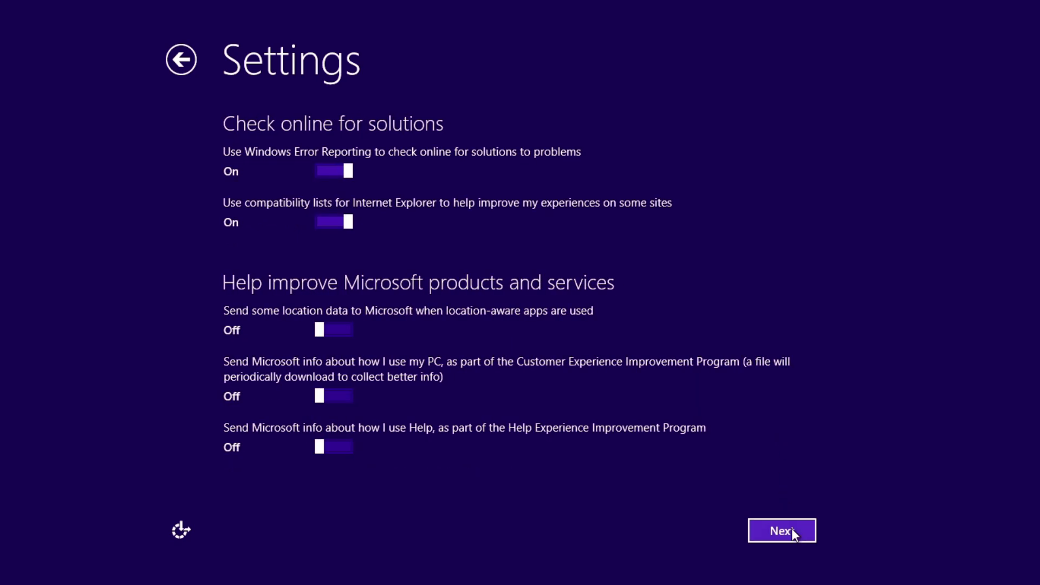
{"action": "left_click", "coordinate": [804, 536]}
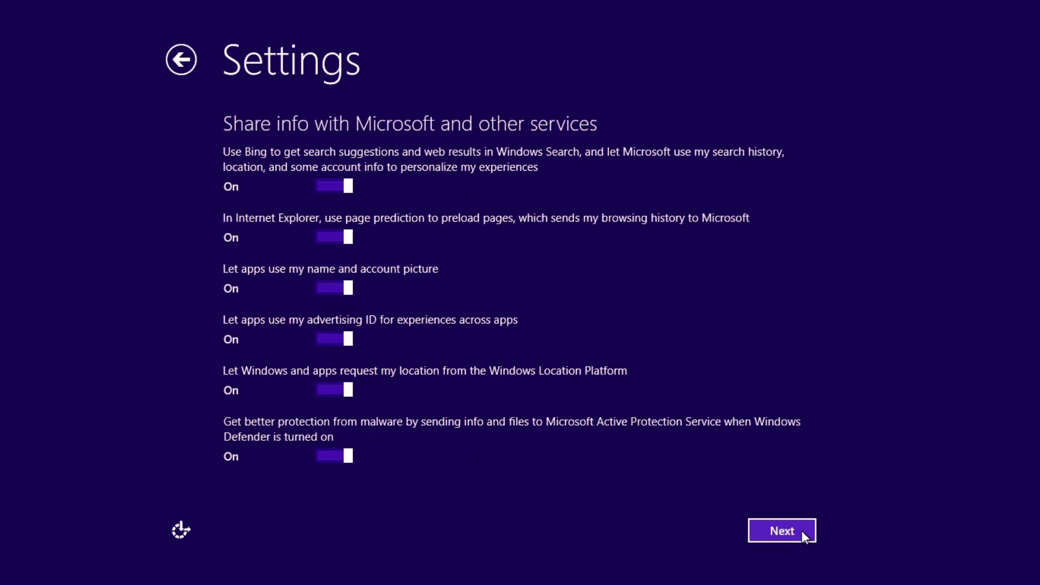
{"action": "left_click", "coordinate": [803, 536]}
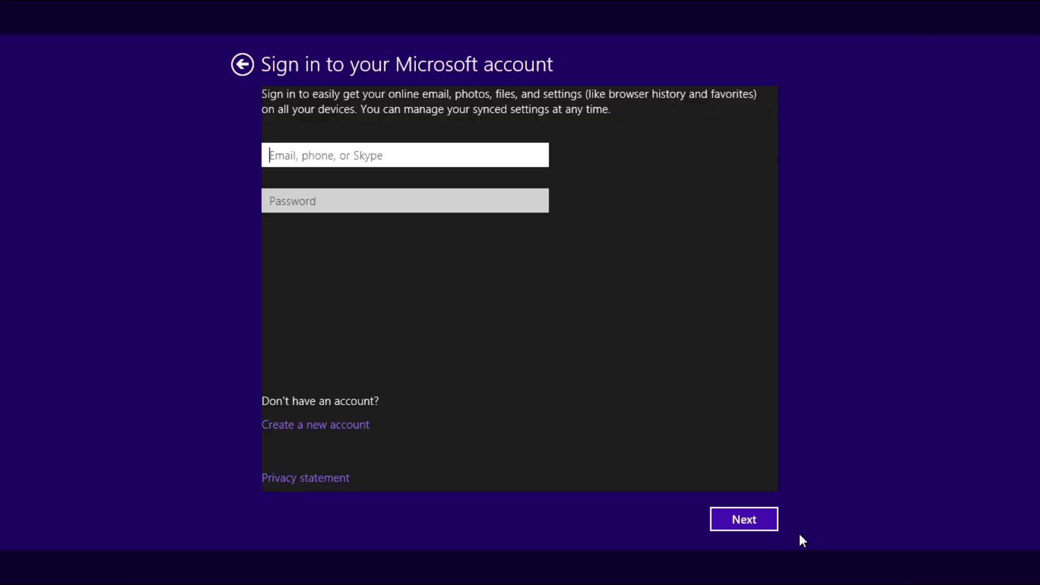
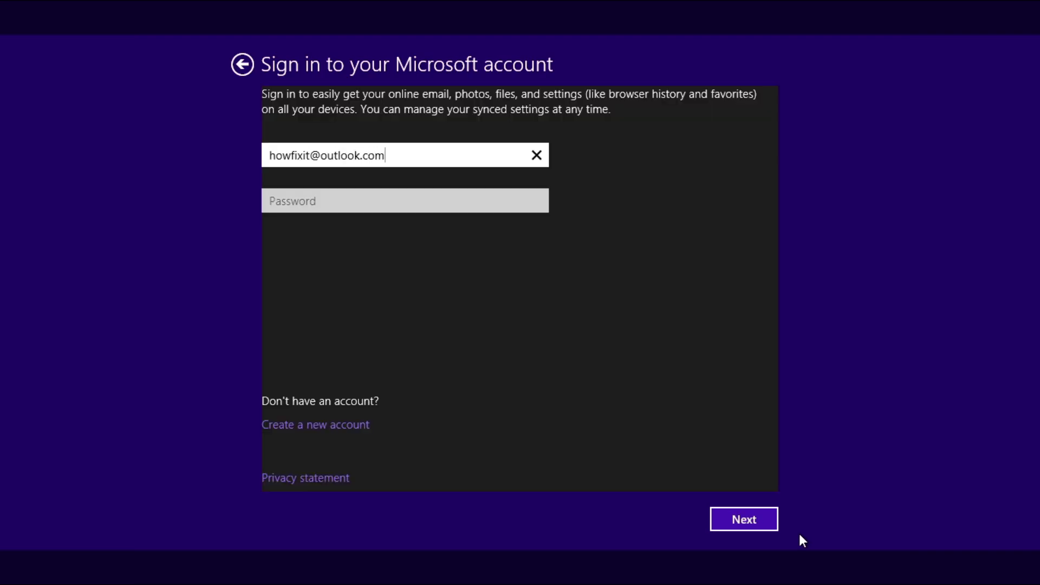
Step: Sign in with the Microsoft account's e-mail address and password
{"action": "key", "text": "Tab"}
{"action": "type", "text": "**************"}
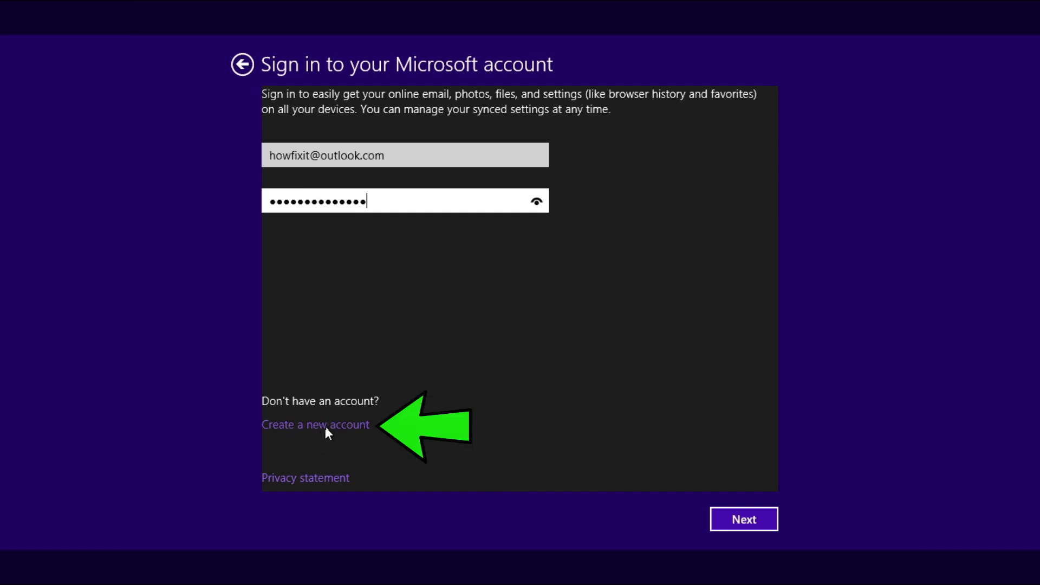
{"action": "left_click", "coordinate": [755, 524]}
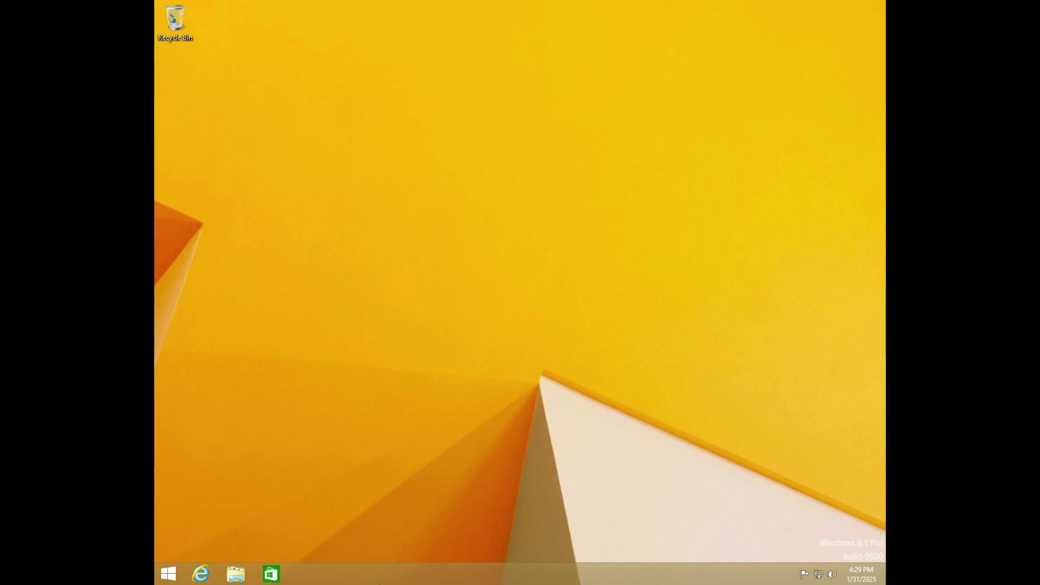
Step: View the Activate Windows status in PC settings, cancel the new key form, and close PC settings
{"action": "left_click", "coordinate": [170, 576]}
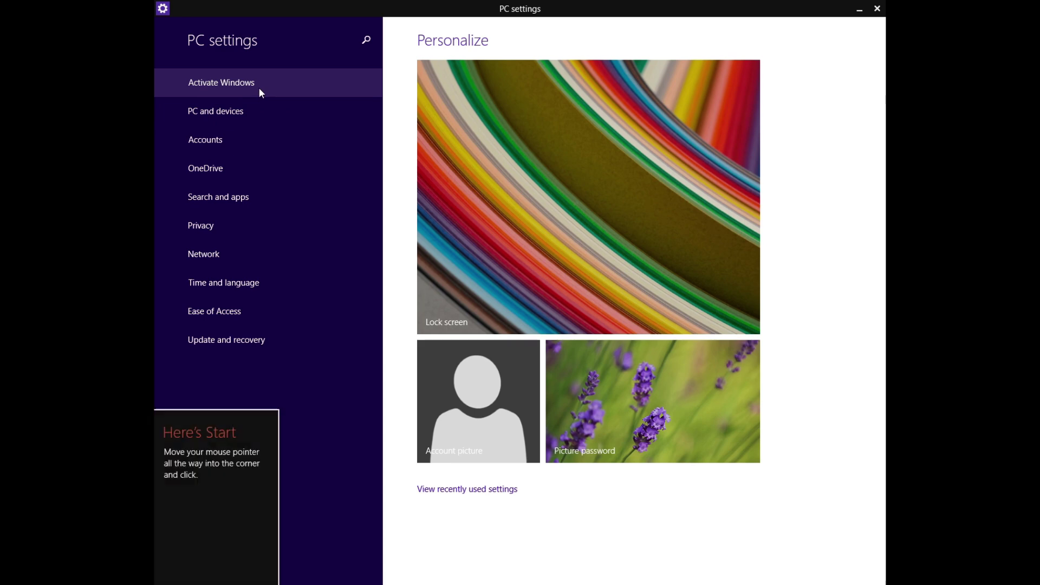
{"action": "left_click", "coordinate": [258, 88]}
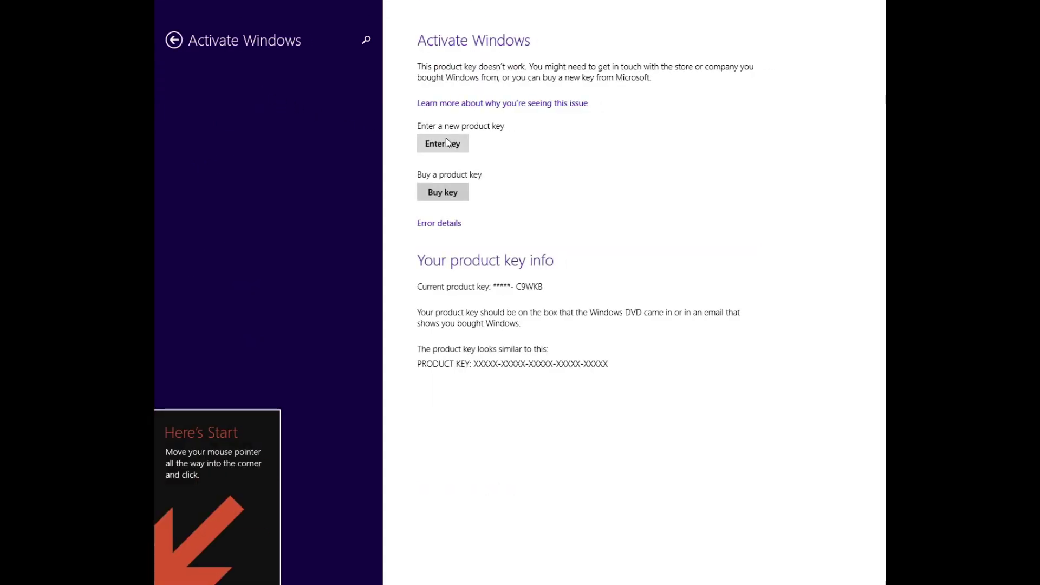
{"action": "left_click", "coordinate": [461, 145]}
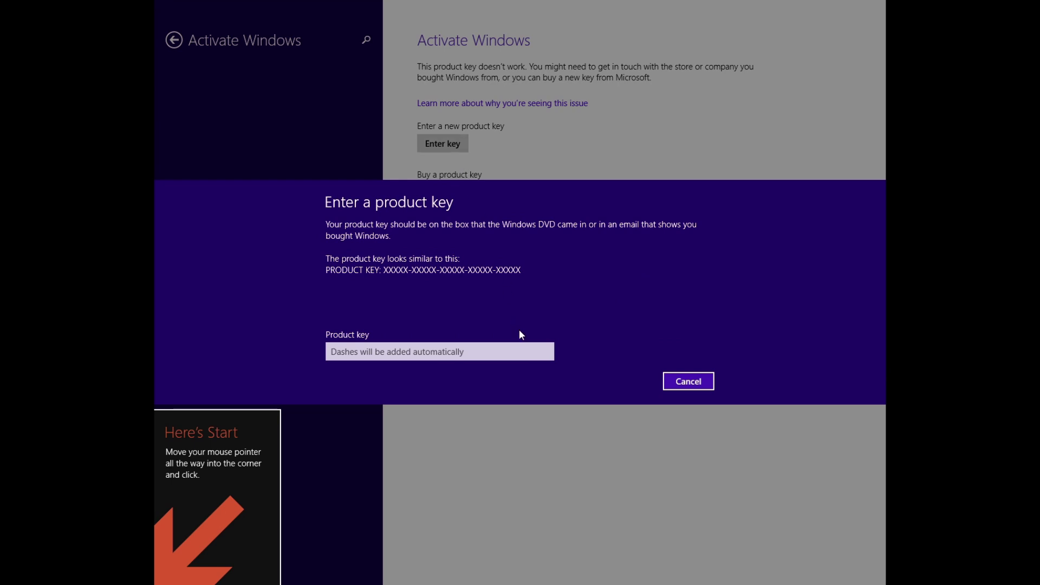
{"action": "left_click", "coordinate": [696, 382]}
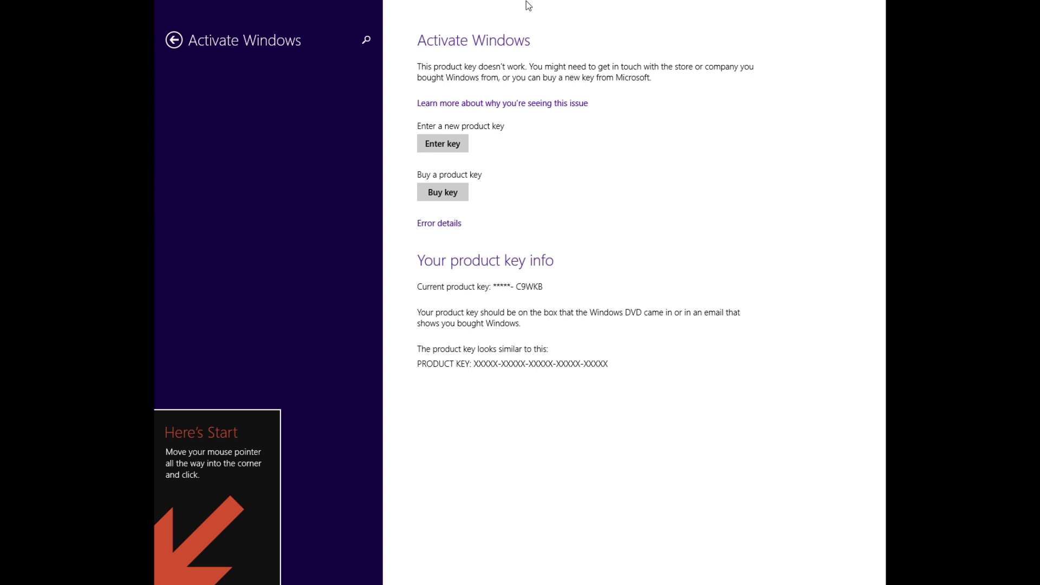
{"action": "left_click", "coordinate": [859, 8]}
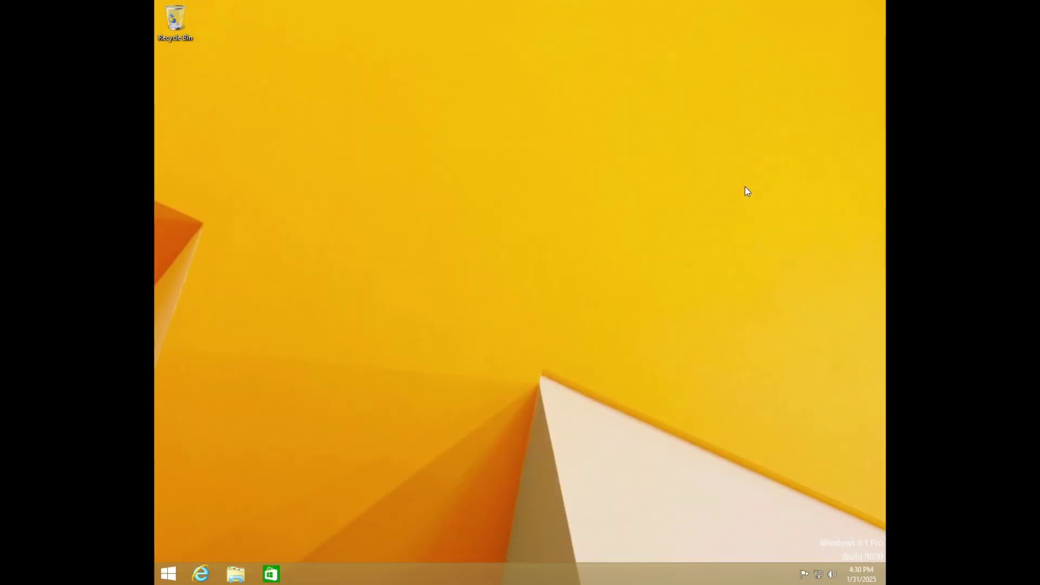